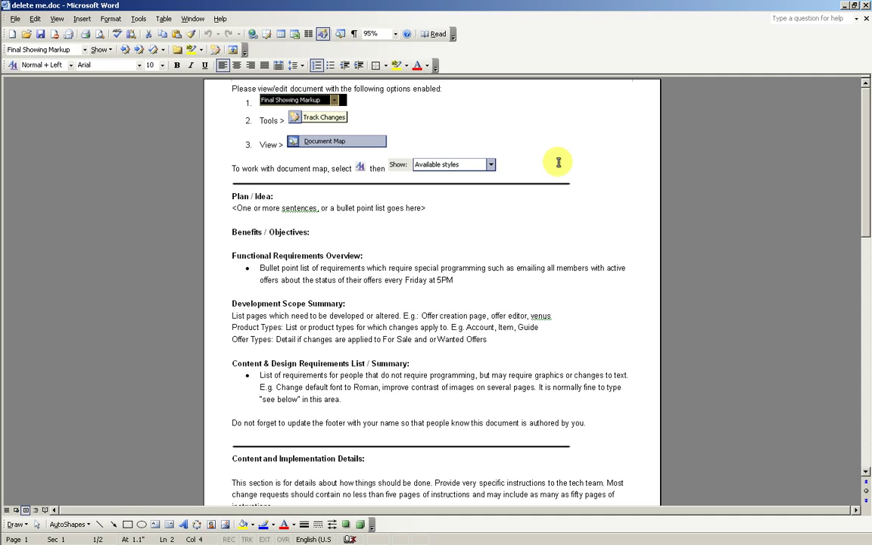
Attach a comment reading "Type a message here." to the word "the" in the opening sentence.
key(Right)
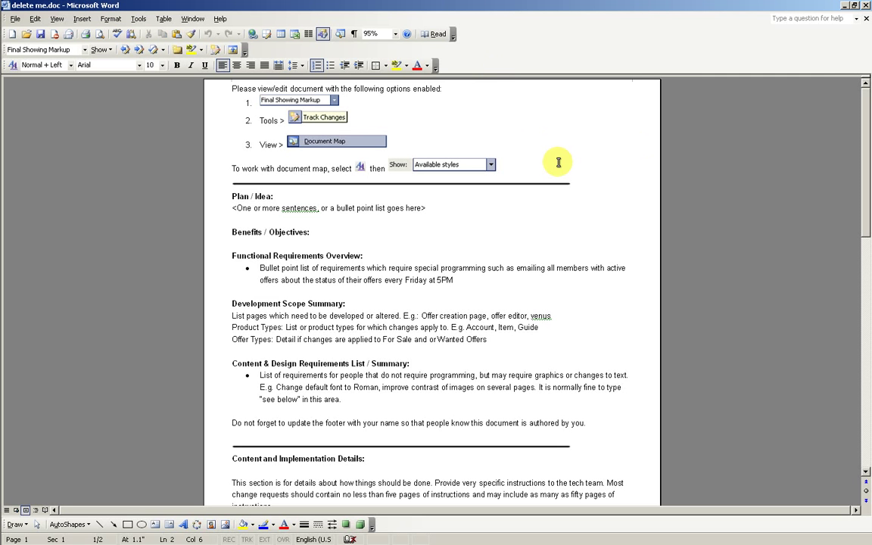
key(Up)
key(shift+Right)
key(shift+Right)
key(shift+Right)
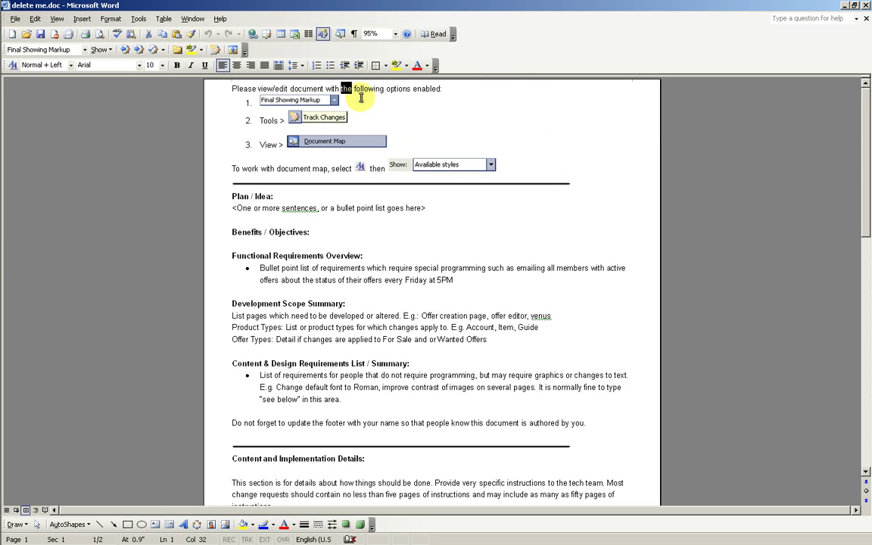
click(178, 50)
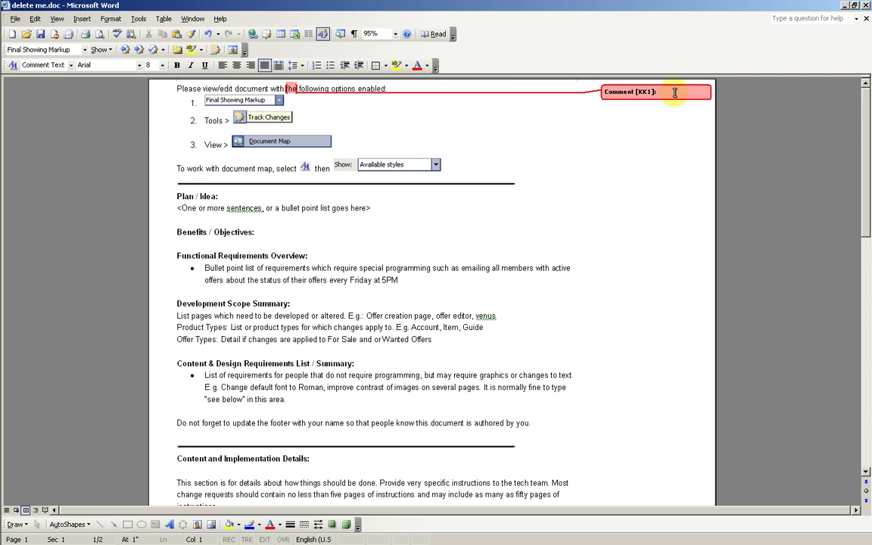
text(ype a message here.)
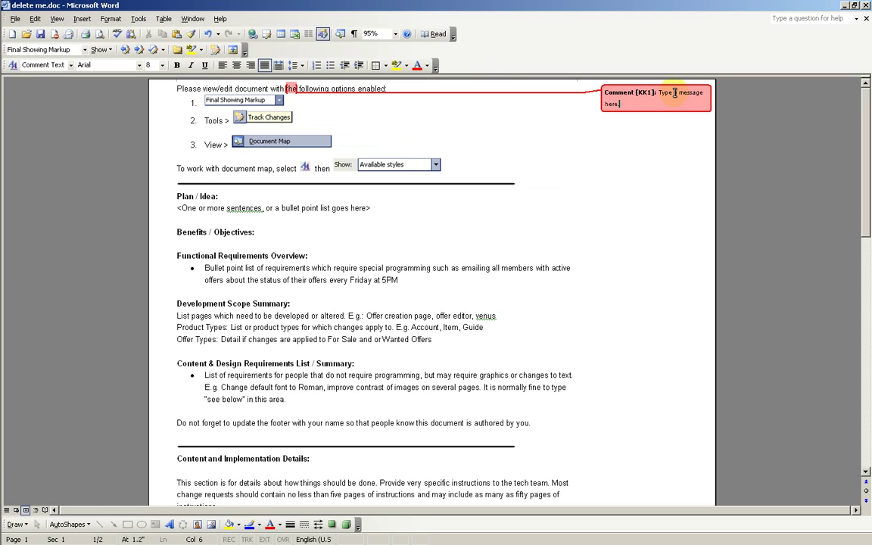
click(418, 105)
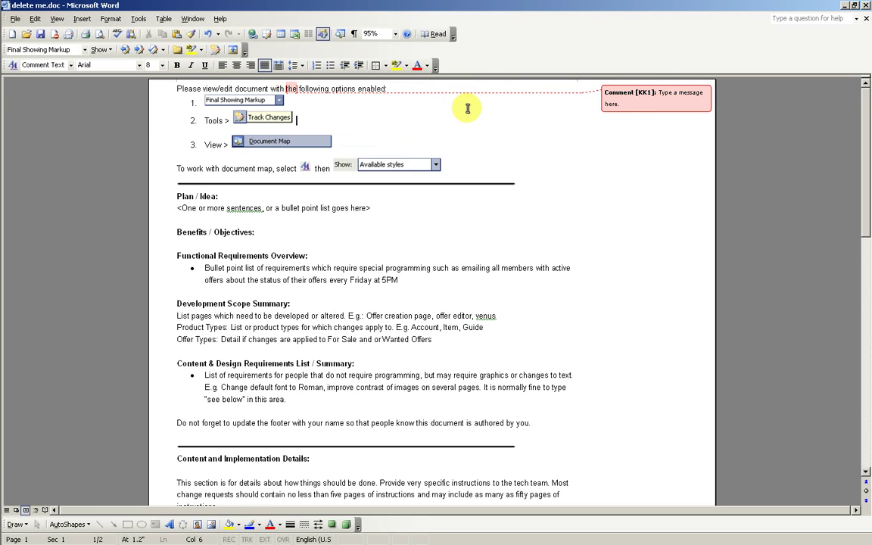
click(412, 101)
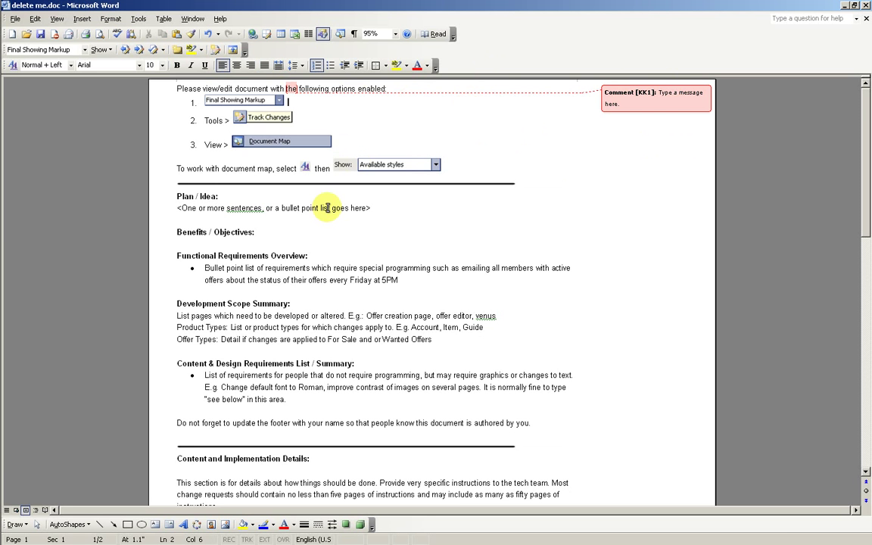
Comment on "more sentences, or a bullet point list goes" under Plan / Idea with "I think that this needs to be revised.".
mouse_move(328, 208)
mouse_down()
mouse_move(216, 208)
mouse_move(318, 206)
mouse_up()
click(225, 208)
click(177, 49)
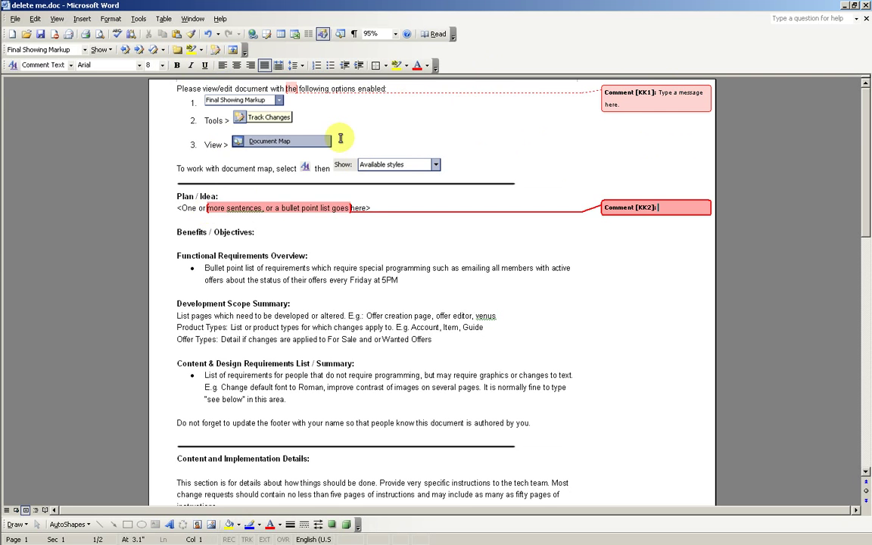
text(I think that this needs to be rev)
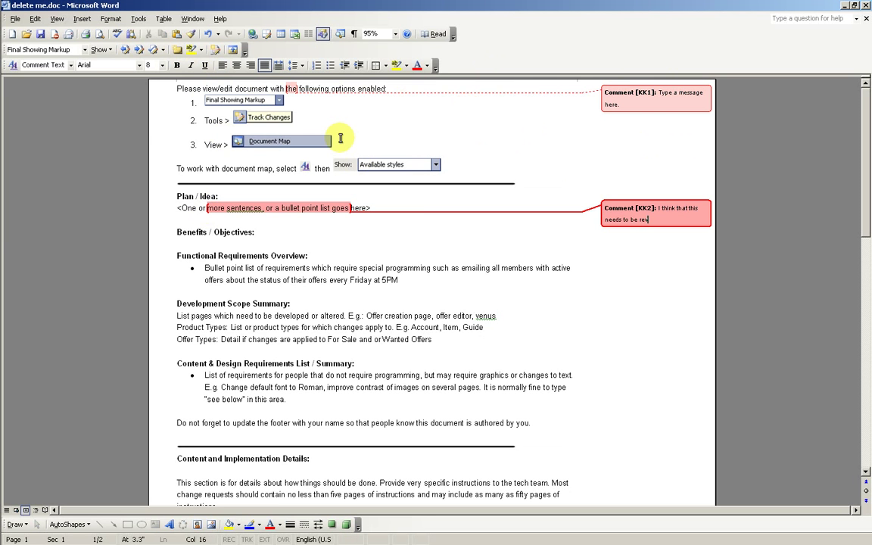
text(ised.)
click(338, 89)
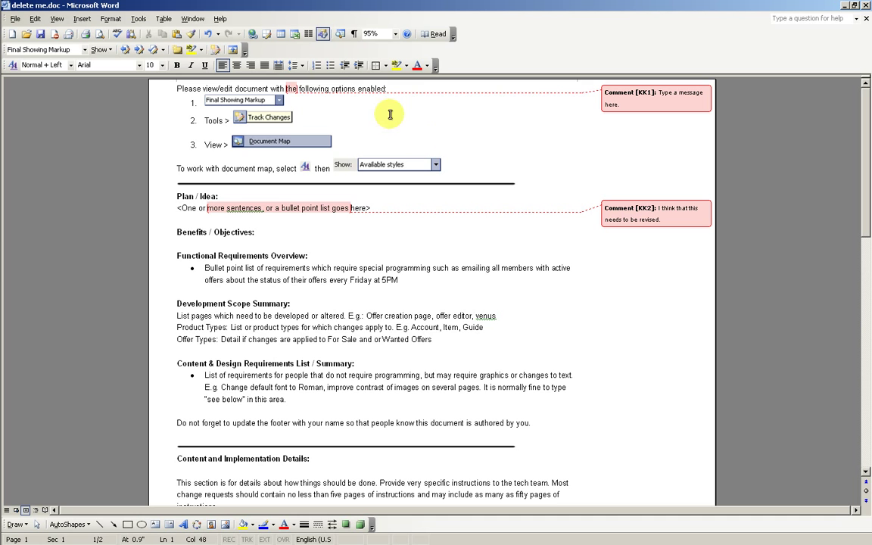
click(249, 98)
click(298, 101)
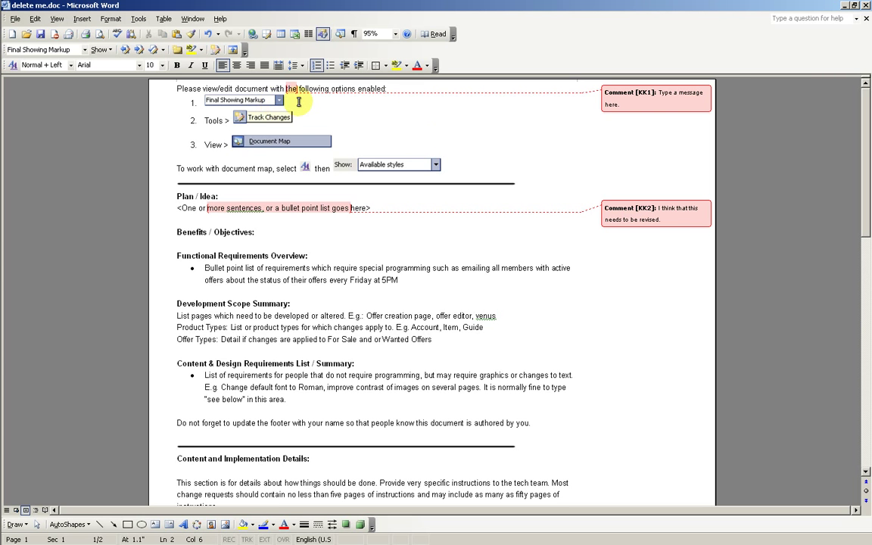
key(shift+Left)
key(shift+Left)
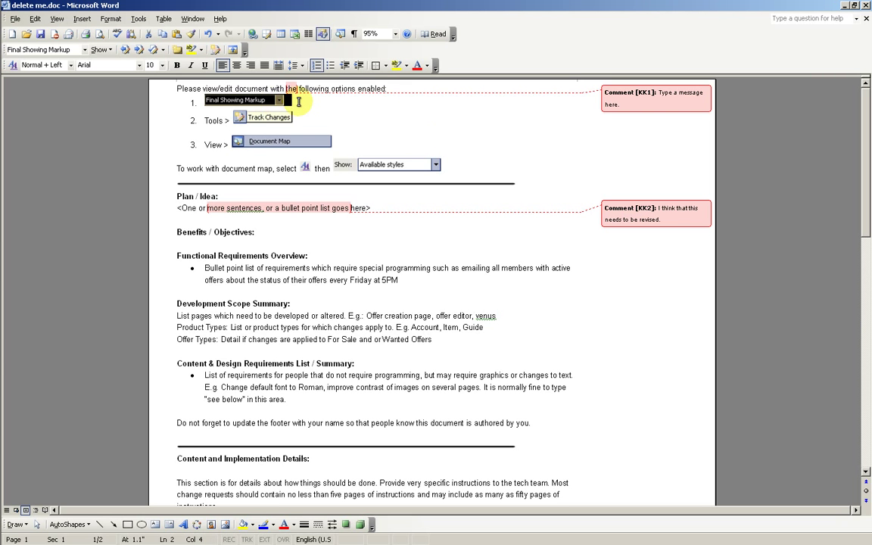
click(298, 101)
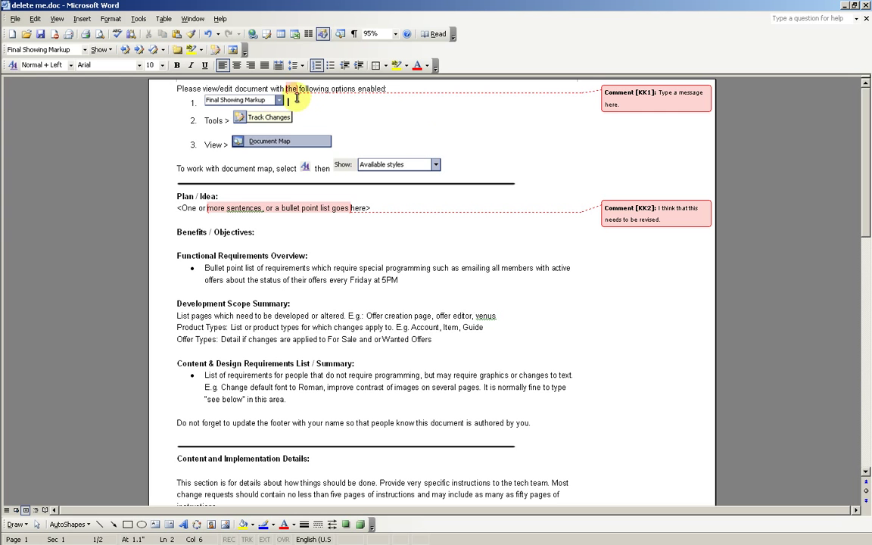
View the document as Final, Original Showing Markup and Original, and return it to Final Showing Markup.
click(77, 50)
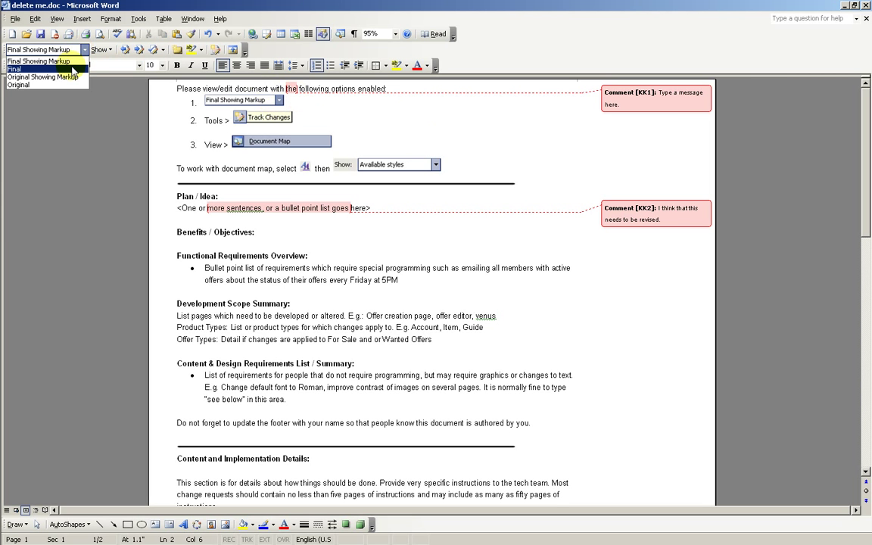
click(74, 69)
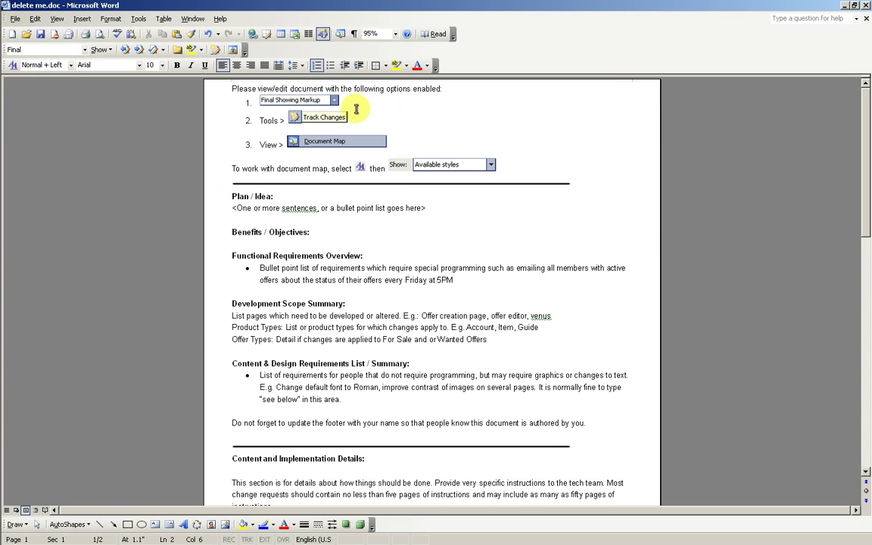
click(80, 50)
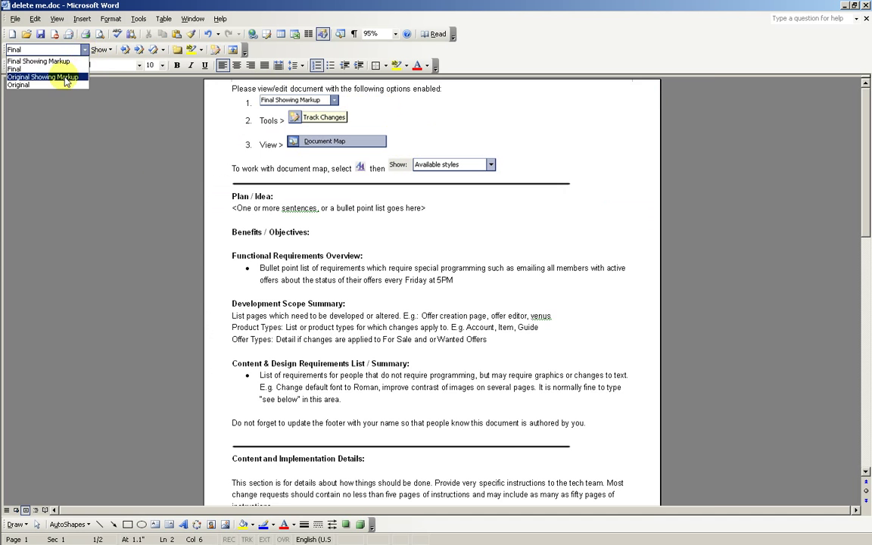
click(65, 78)
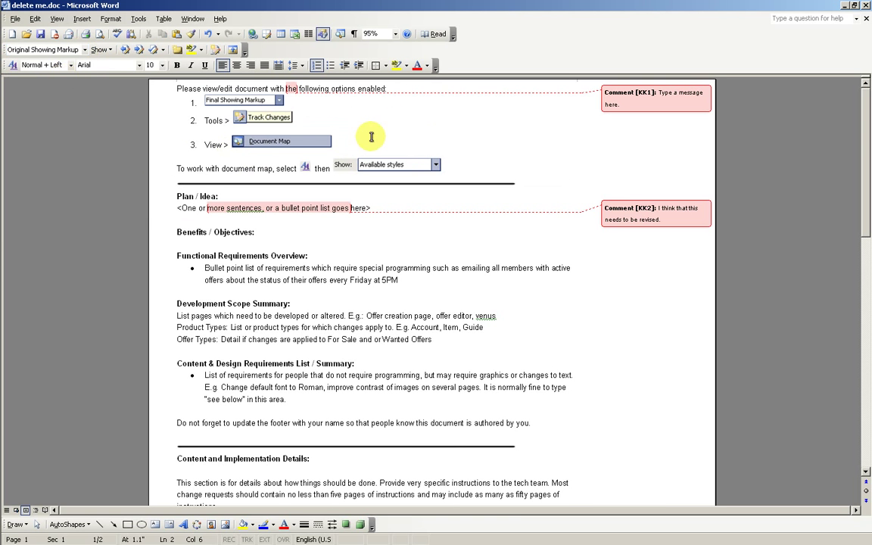
click(84, 50)
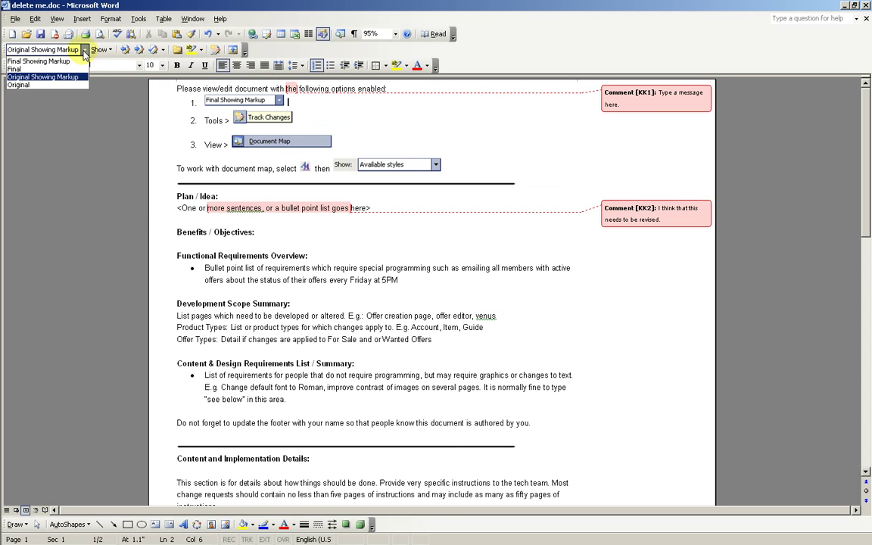
click(63, 85)
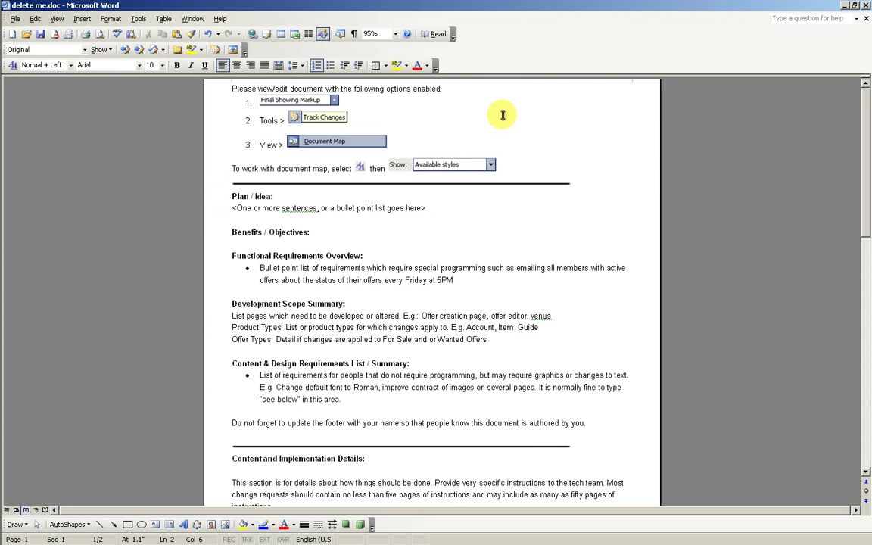
click(85, 50)
click(45, 58)
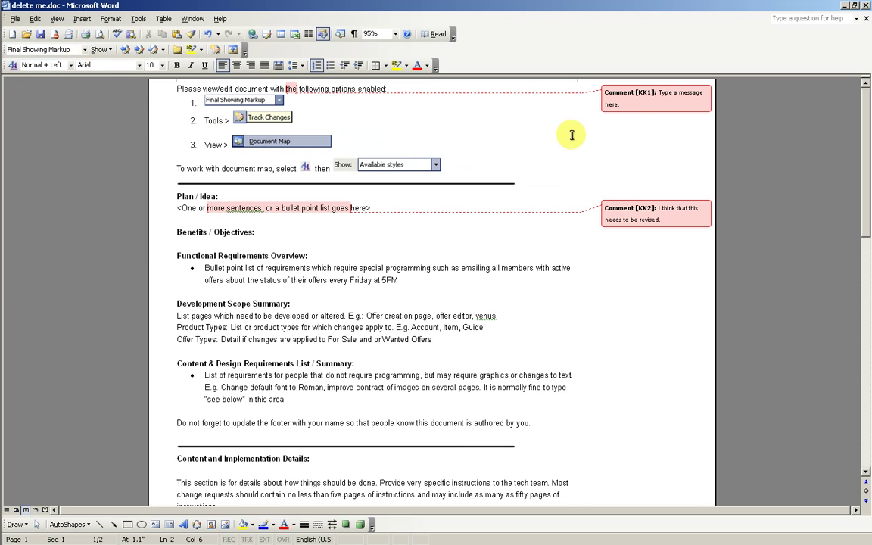
click(287, 88)
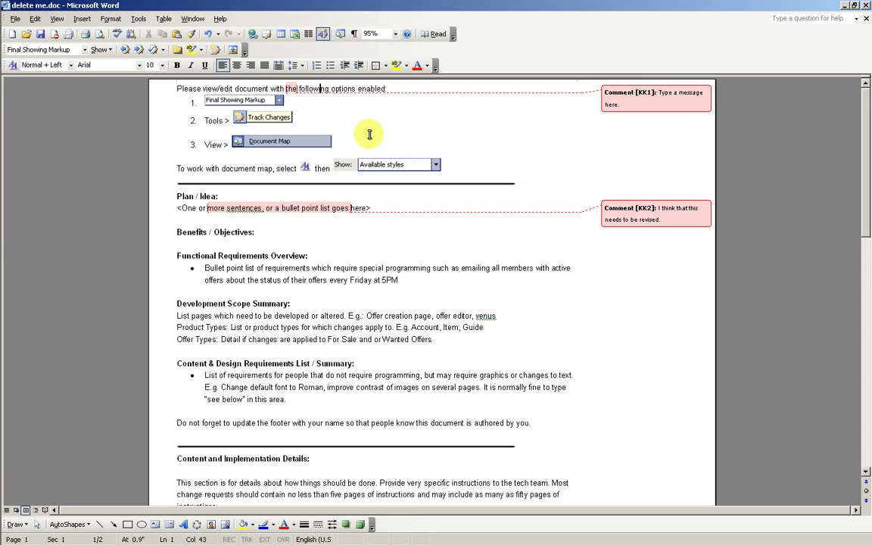
click(349, 89)
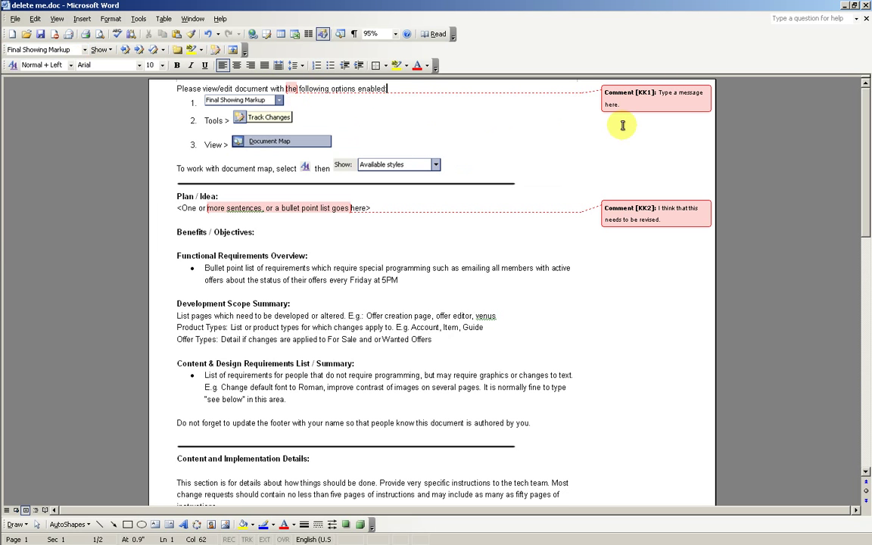
click(643, 105)
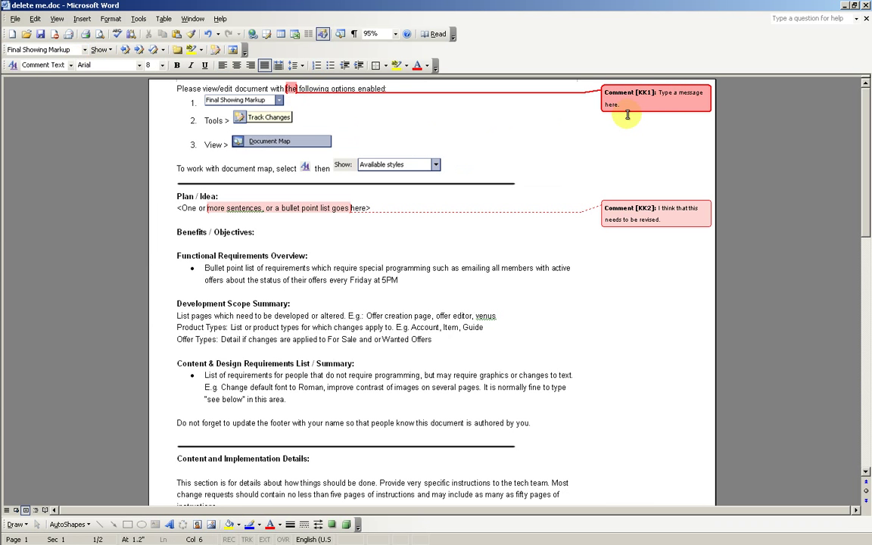
click(219, 124)
click(387, 122)
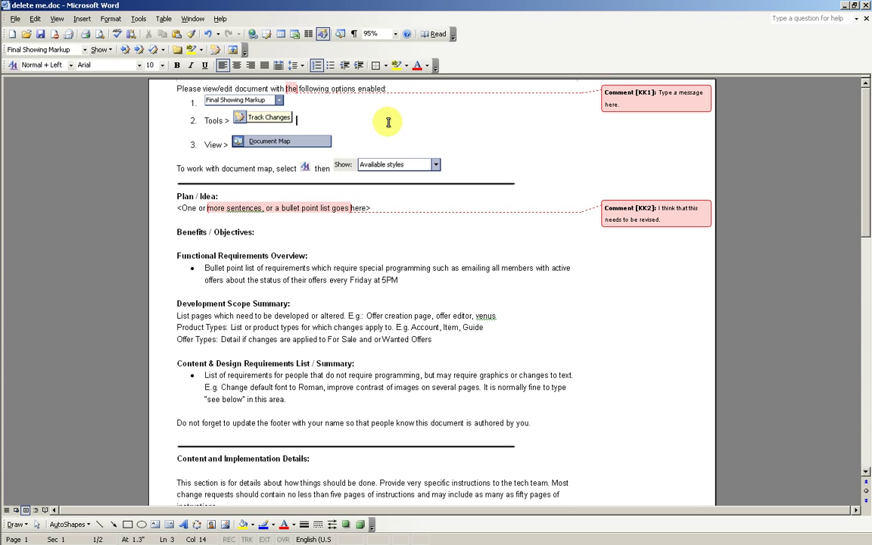
Turn on Track Changes and delete the Functional Requirements Overview bullet's text from "requirements" through "Friday at 5PM".
click(258, 268)
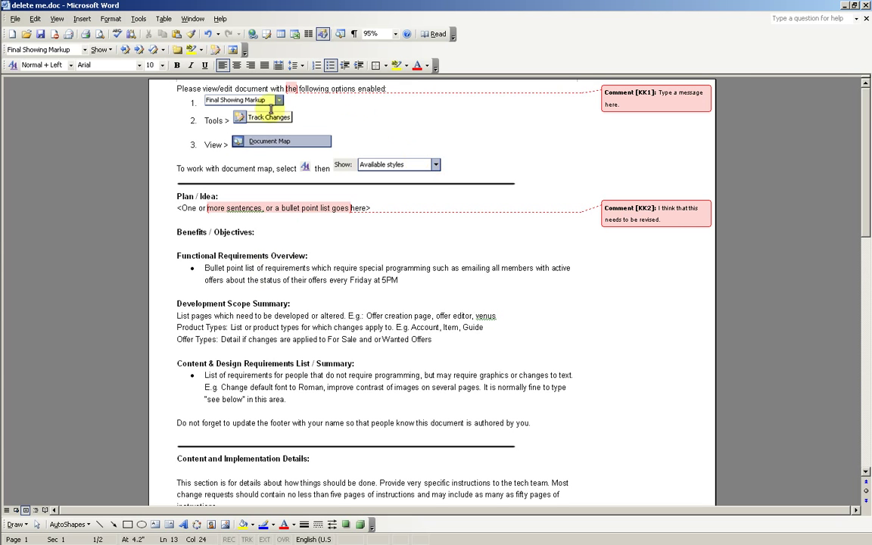
click(217, 51)
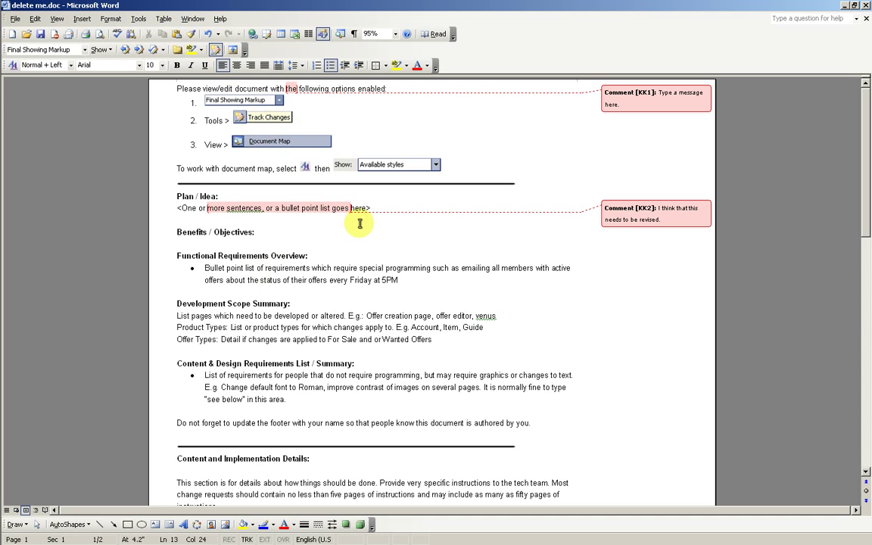
key(shift+Down)
key(shift+End)
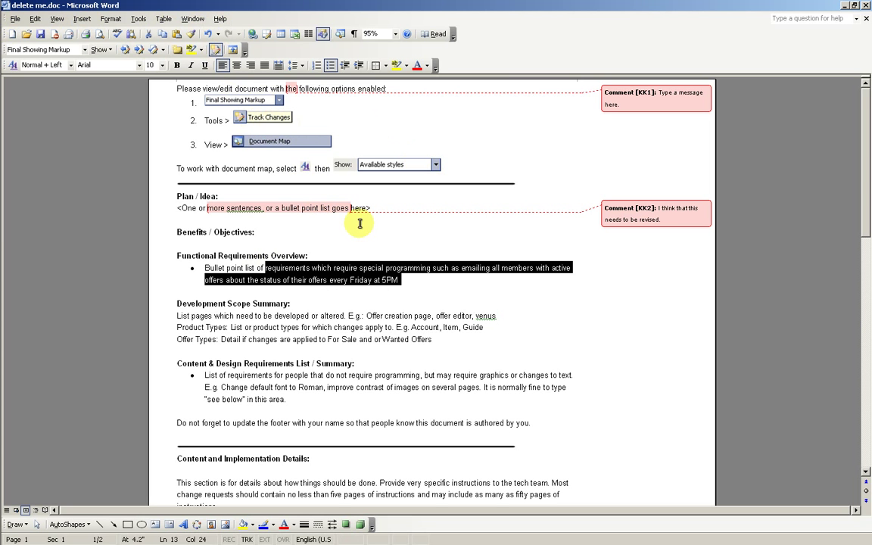
key(Delete)
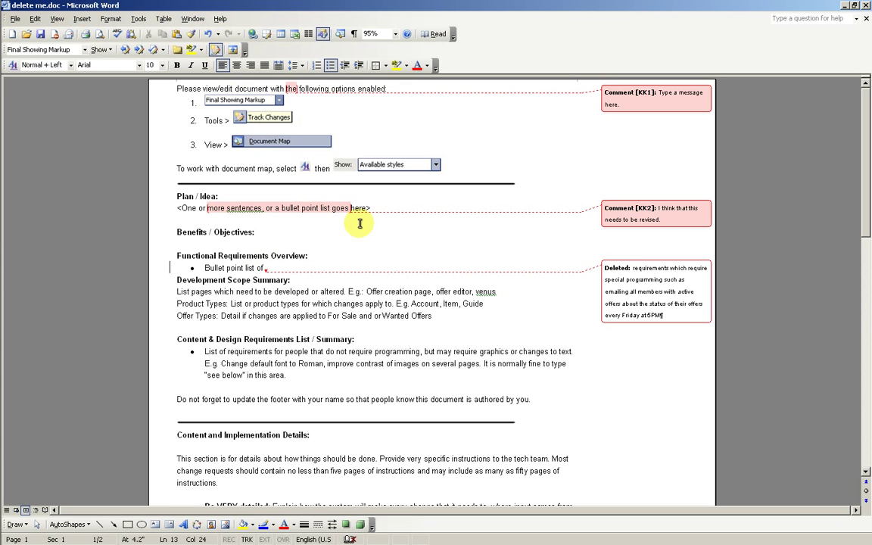
click(620, 291)
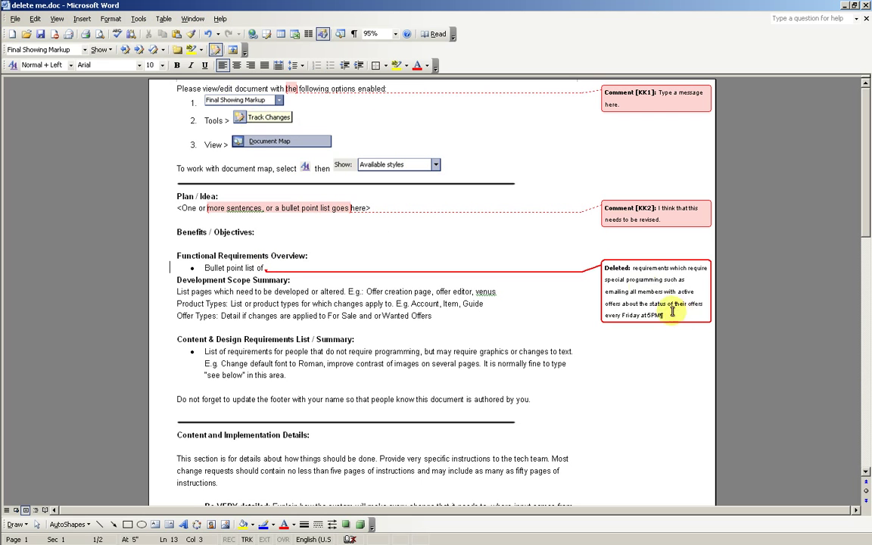
triple_click(632, 294)
click(671, 316)
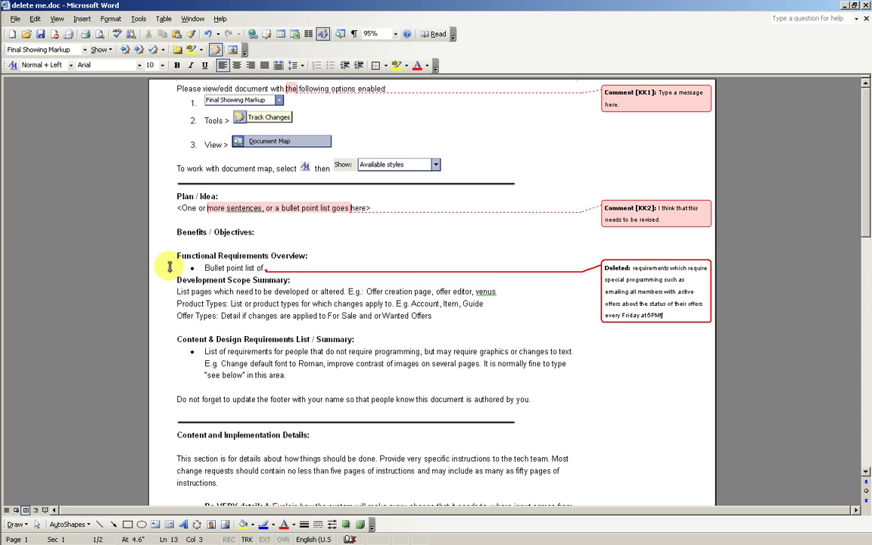
Insert the sample text "es etesd eeerk kkero" directly after "which" in the first line of the Development Scope Summary.
click(214, 291)
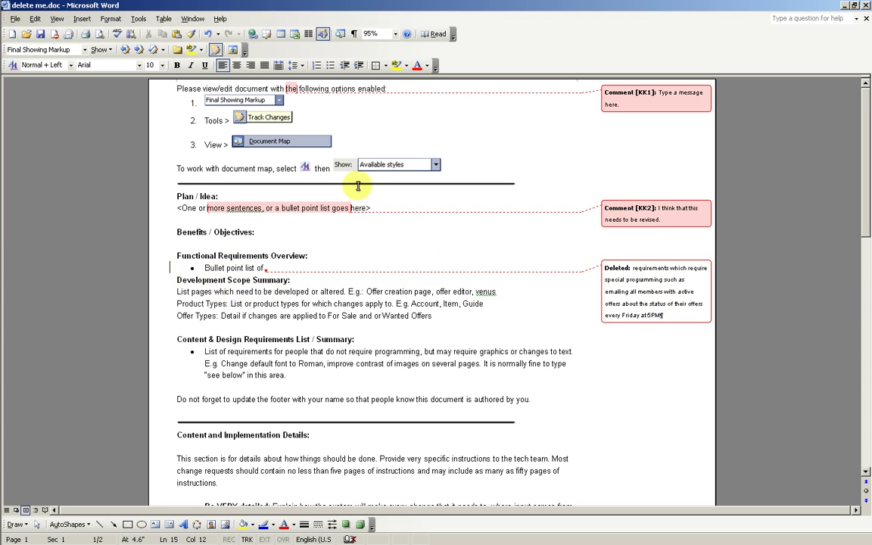
key(Right)
key(Right)
key(Right)
key(Right)
key(Right)
text(es)
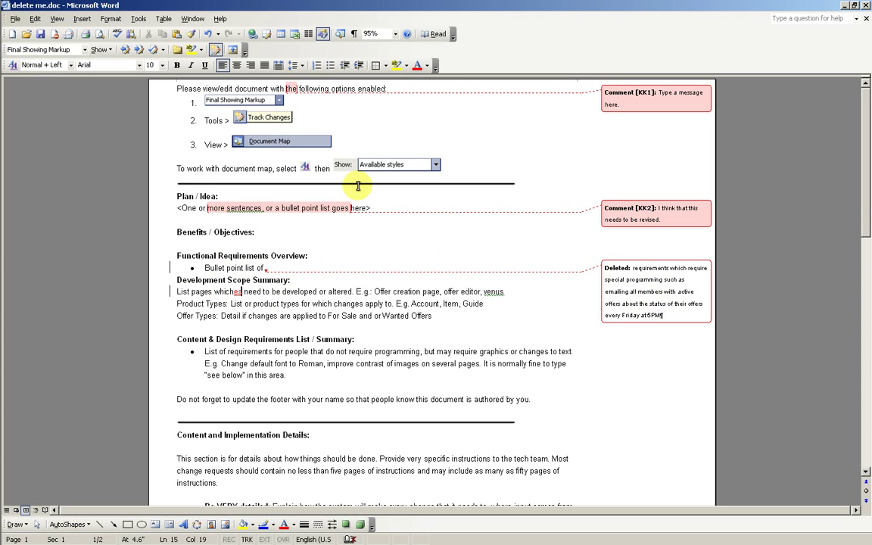
key(Right)
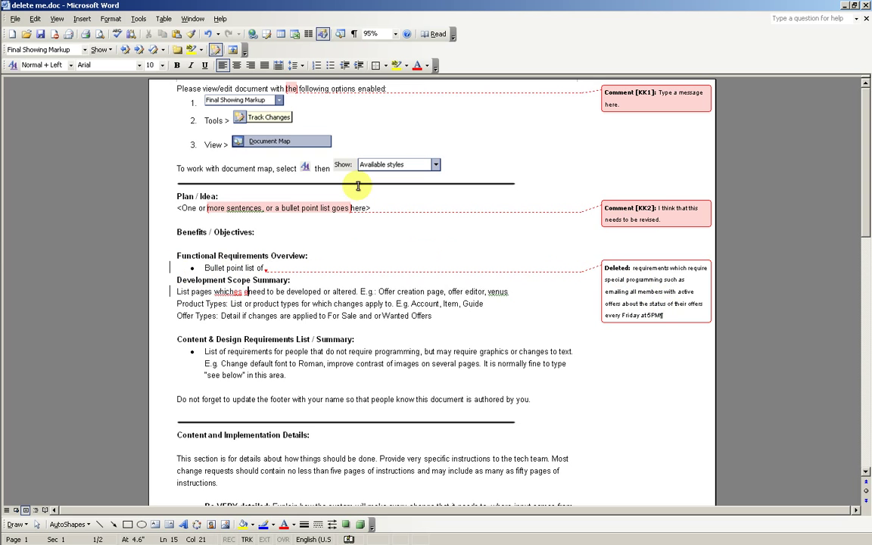
text(etesd eeek     )
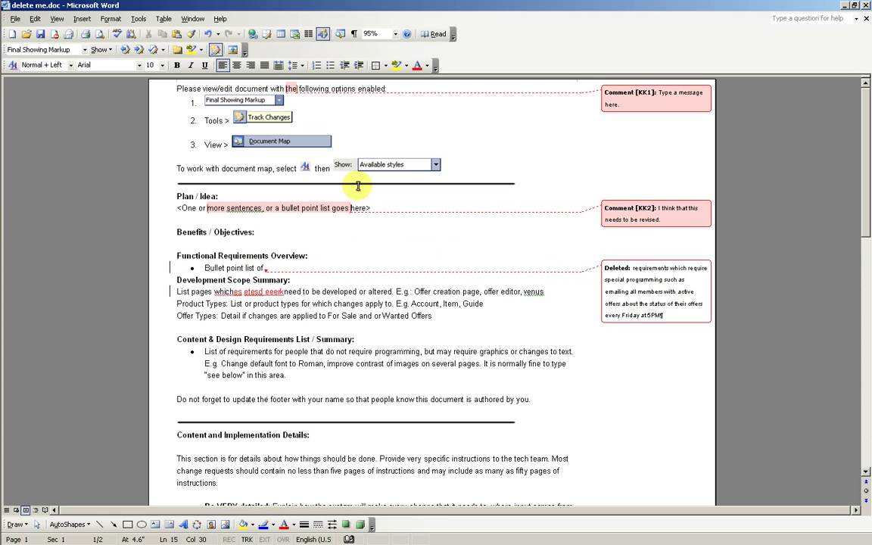
text(kkero)
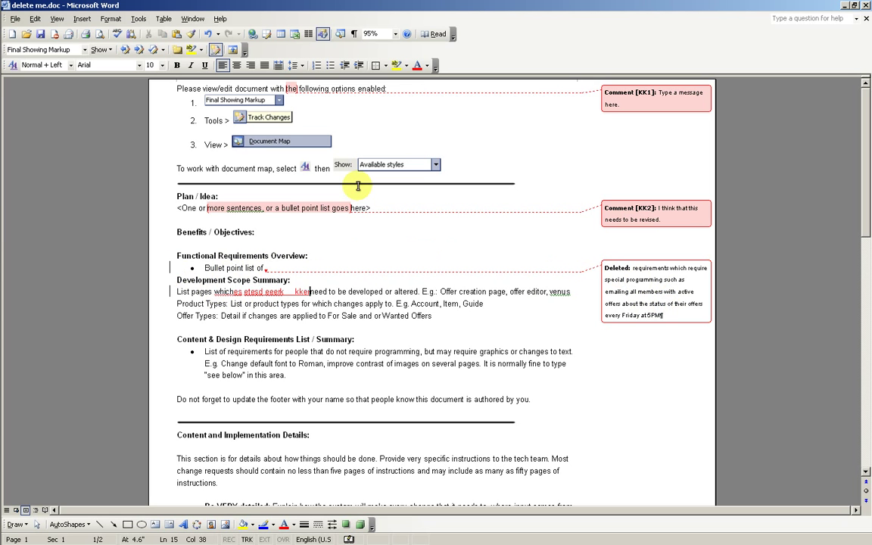
click(338, 291)
click(281, 291)
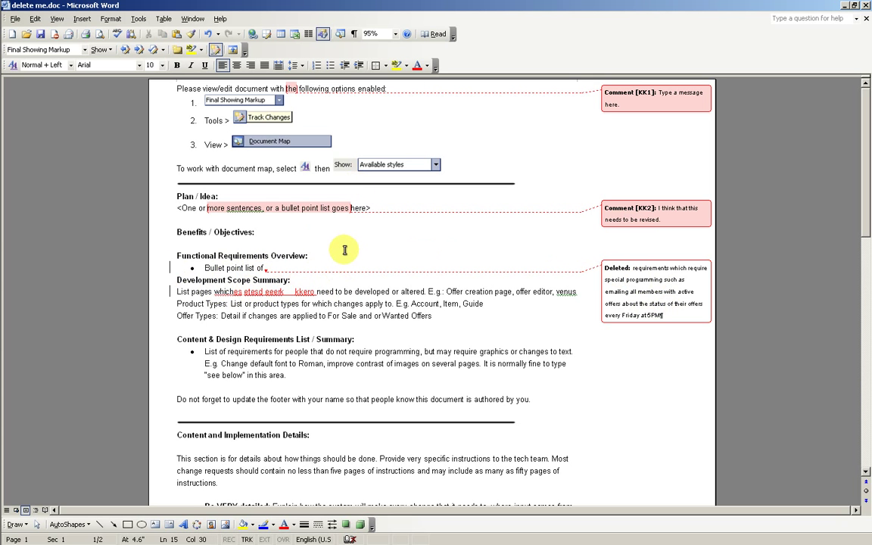
View the document as Original to compare it with the tracked edits, and return it to Final Showing Markup.
click(332, 291)
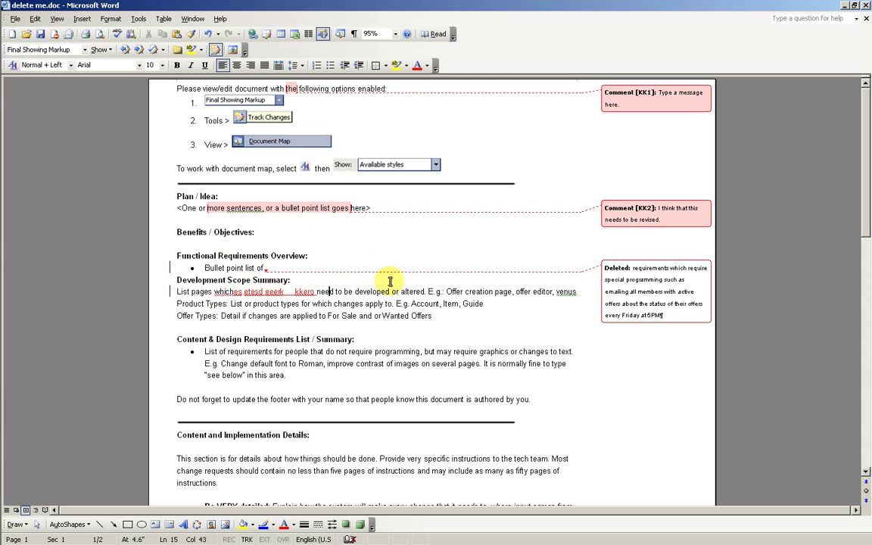
click(316, 292)
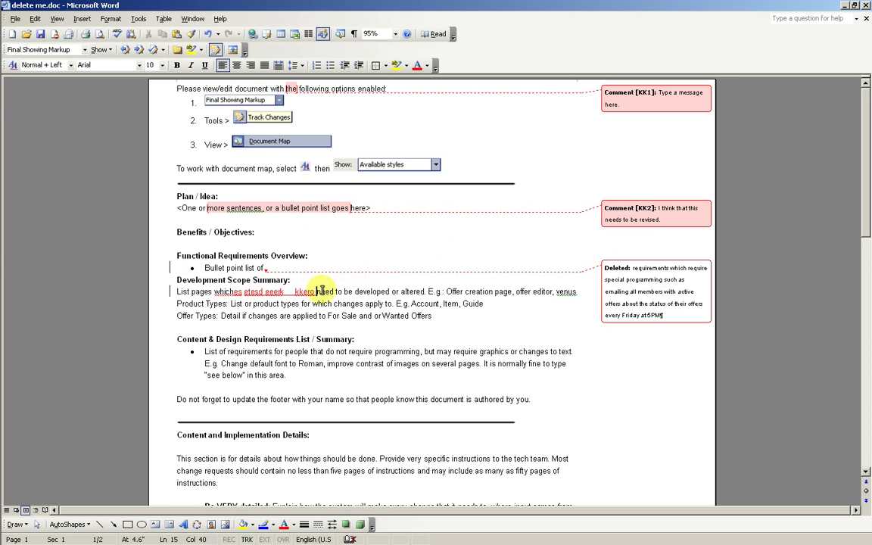
click(85, 51)
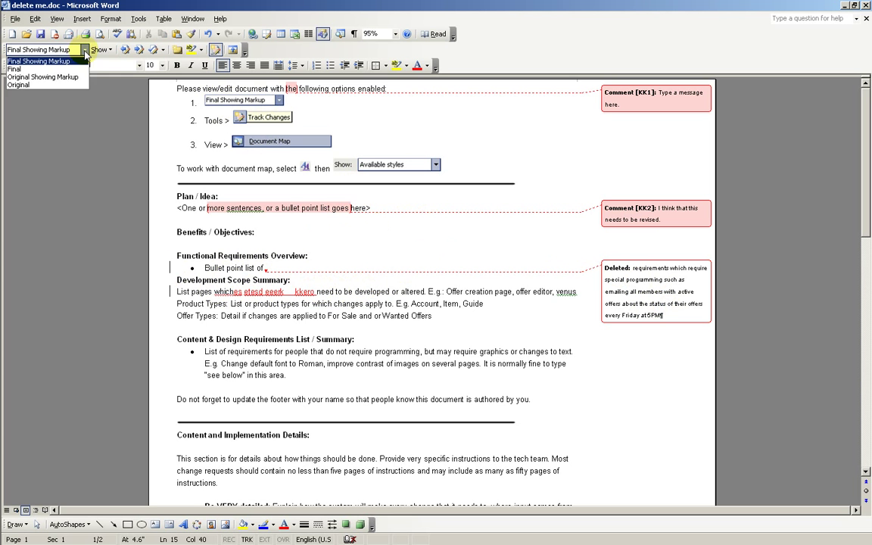
click(45, 85)
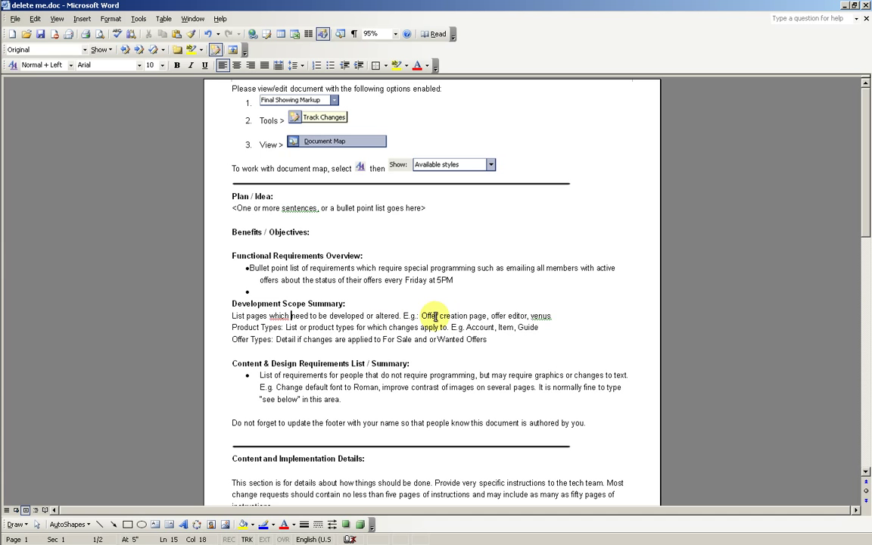
click(83, 50)
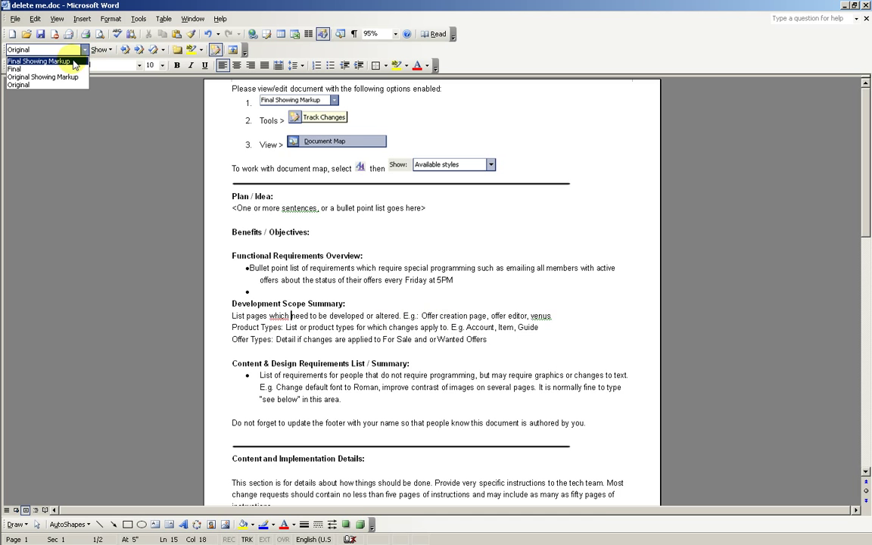
click(45, 61)
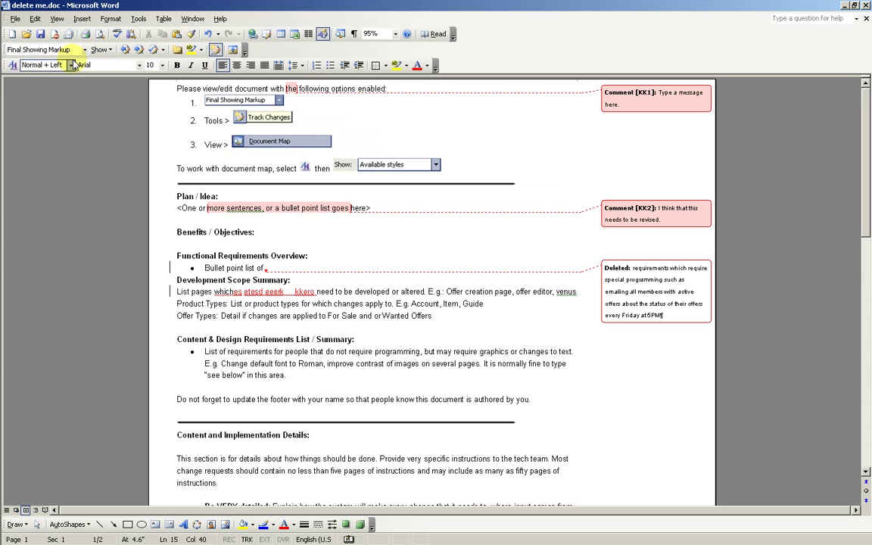
Add a period after "Wanted Offers" at the end of the Offer Types line in the Development Scope Summary.
click(353, 291)
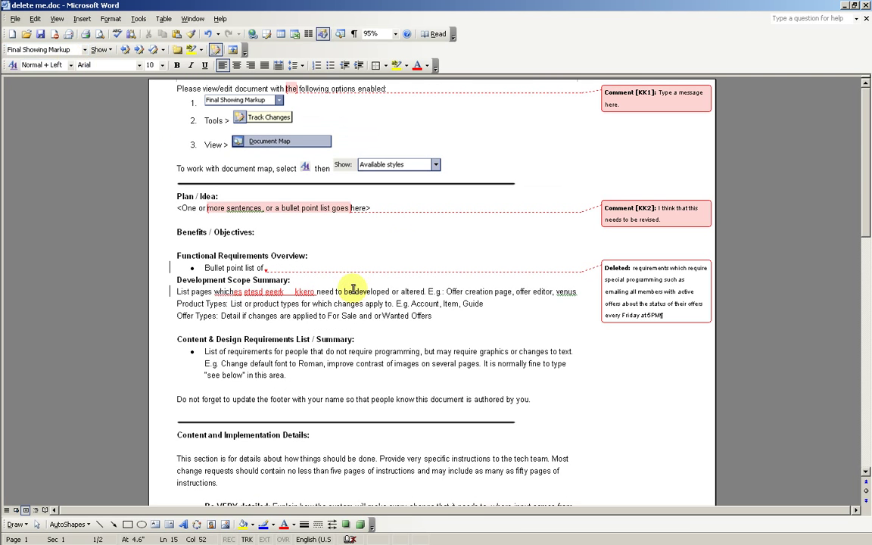
click(452, 314)
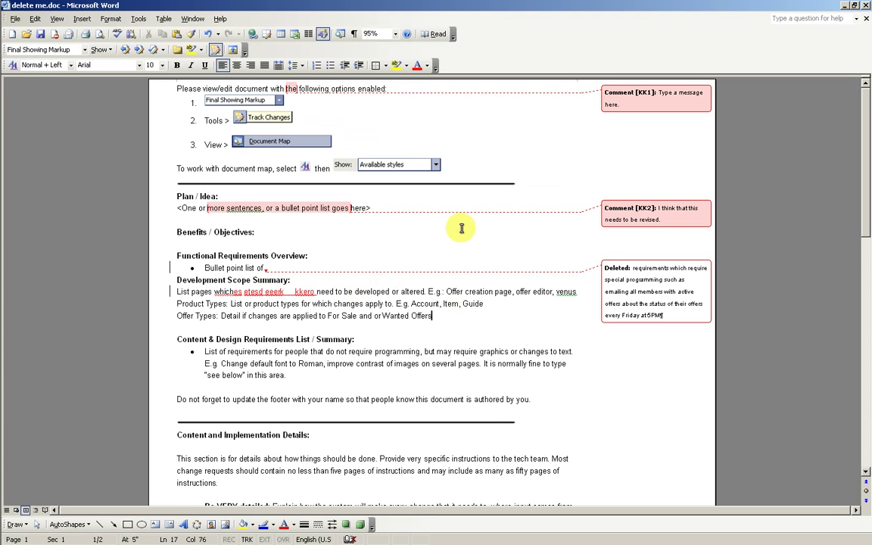
text(.)
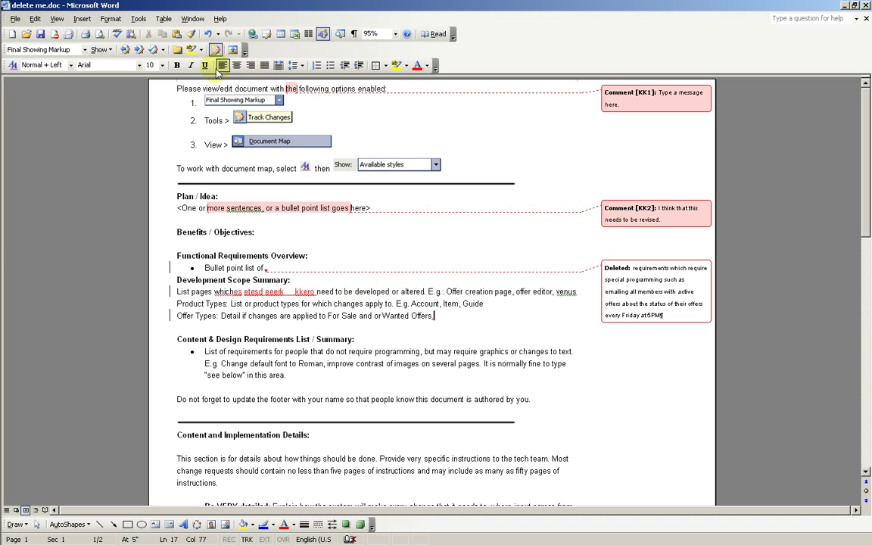
Check the reviewer name and initials in the User Information options and close the dialog with OK.
click(140, 20)
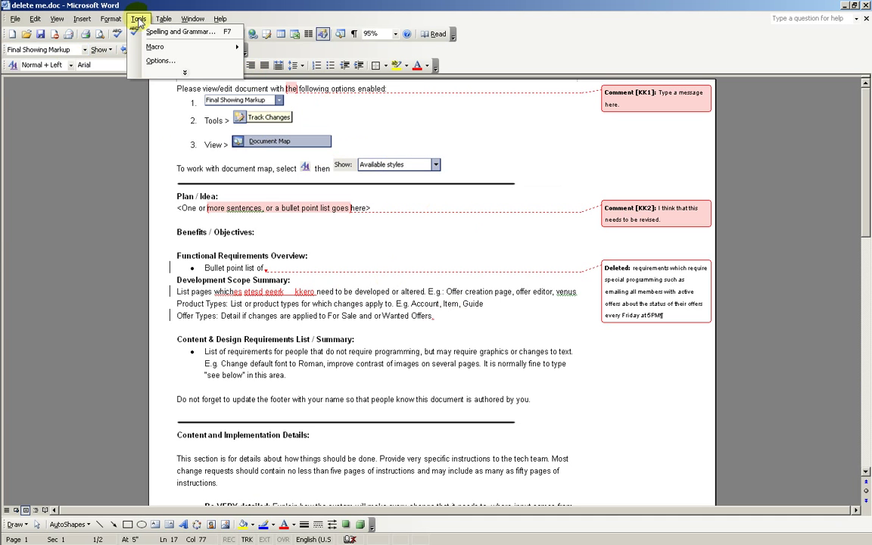
click(159, 60)
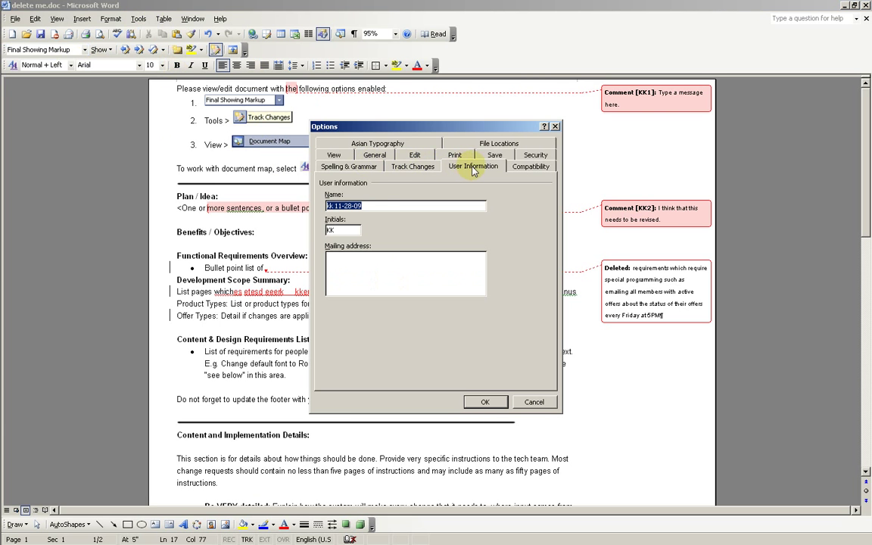
click(370, 205)
double_click(371, 206)
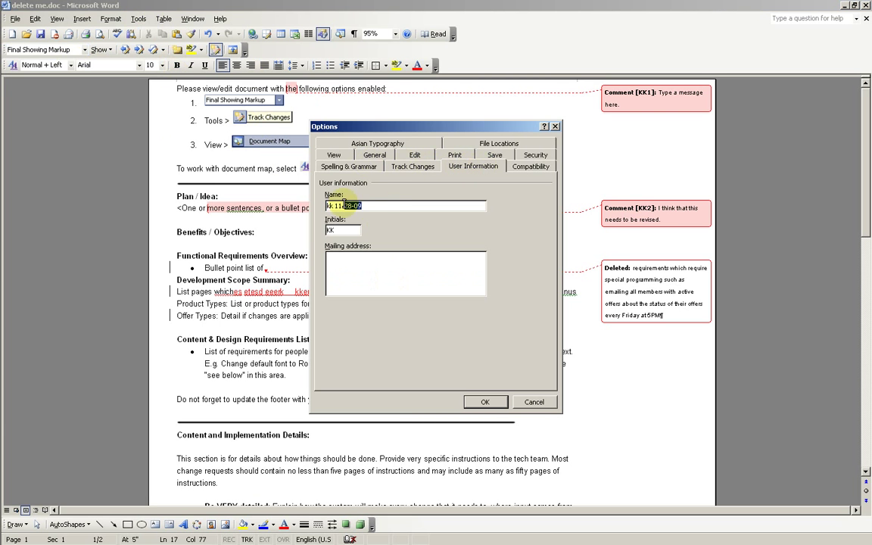
click(379, 205)
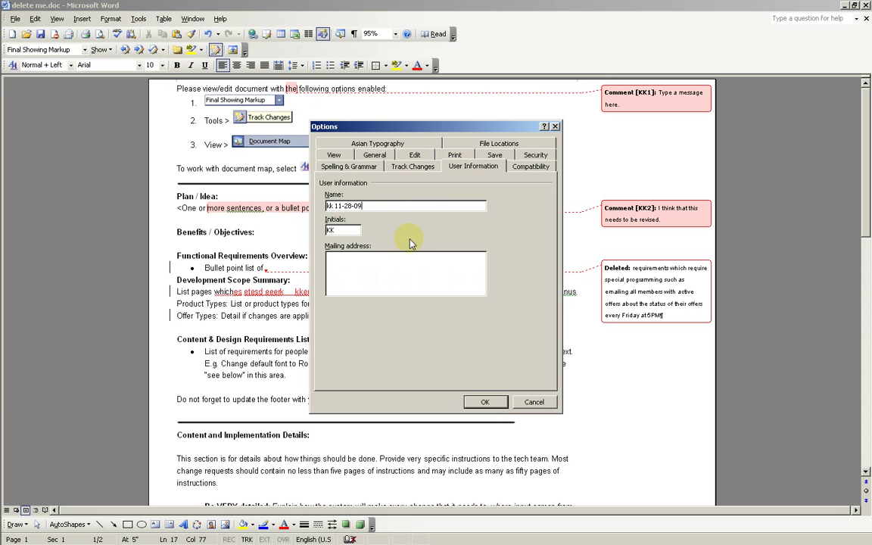
click(484, 401)
Display the Document Map beside the document.
click(352, 233)
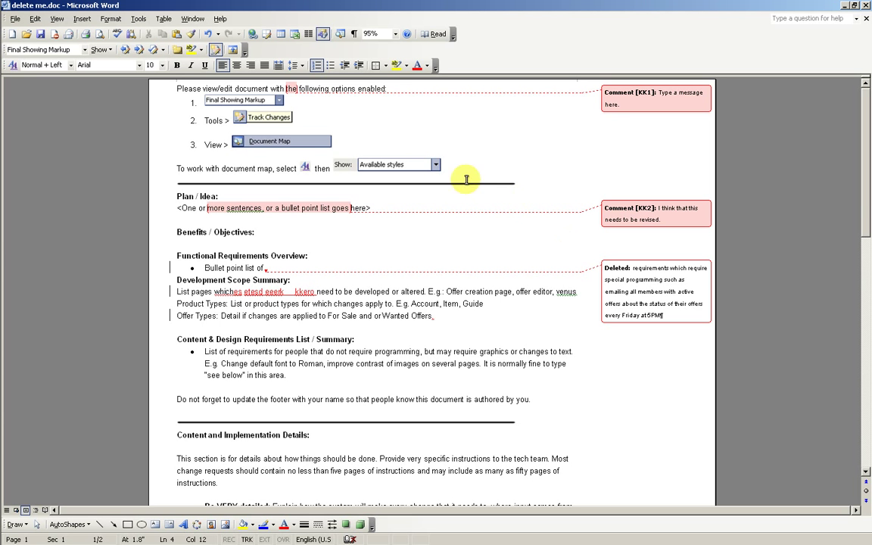
click(57, 18)
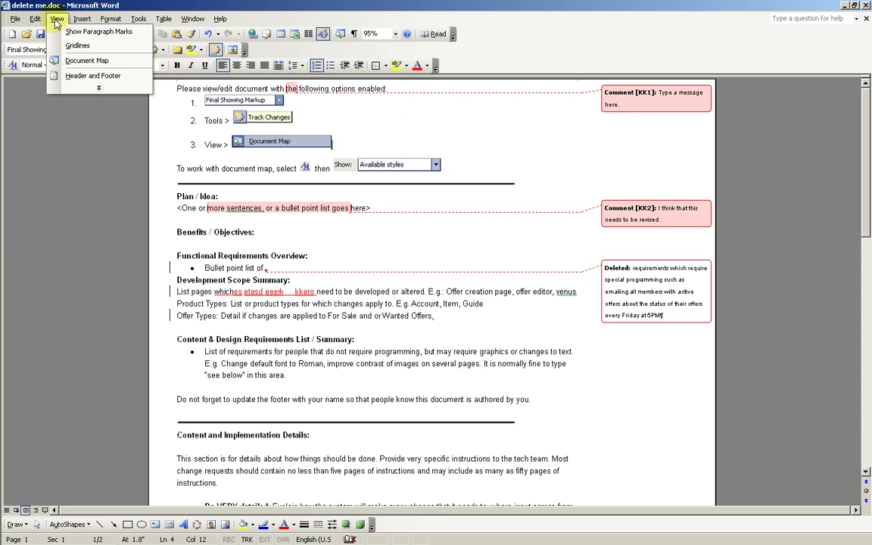
click(99, 64)
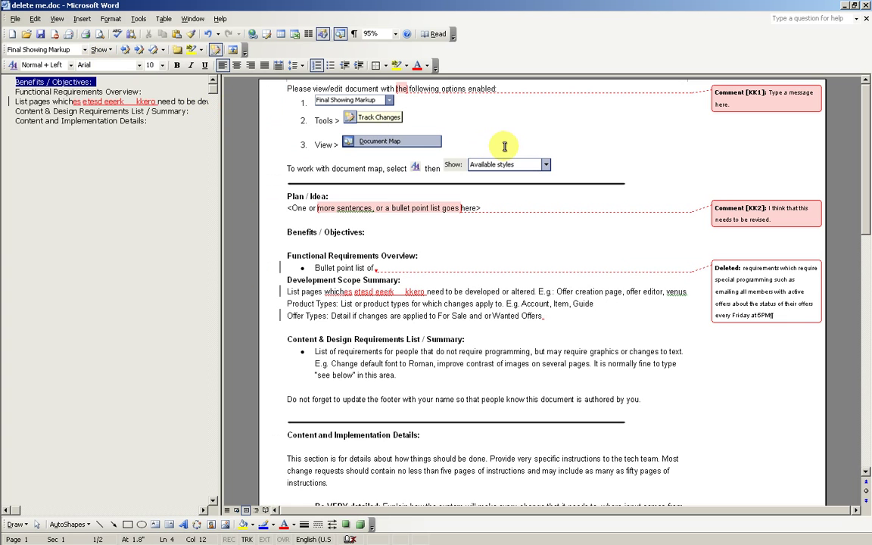
Jump through the Document Map entries from Functional Requirements Overview to Content and Implementation Details, and back up to Benefits / Objectives.
click(47, 92)
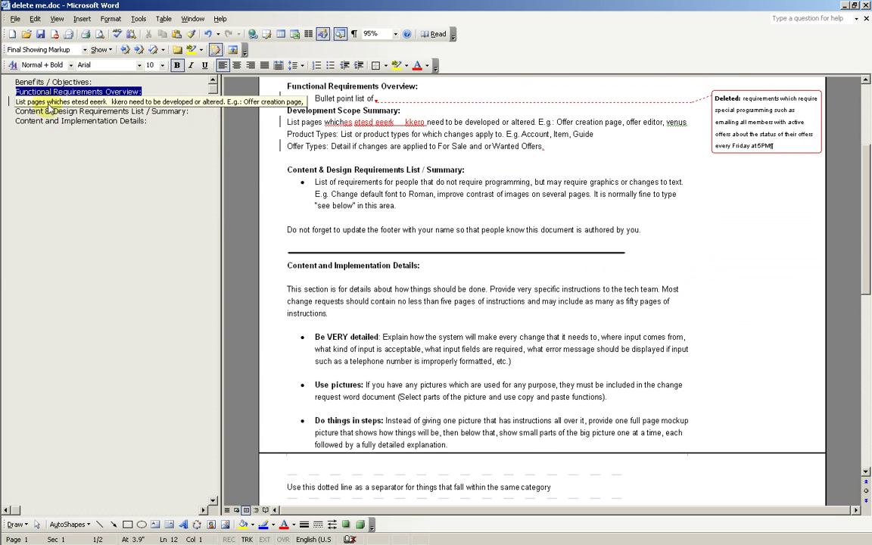
click(48, 103)
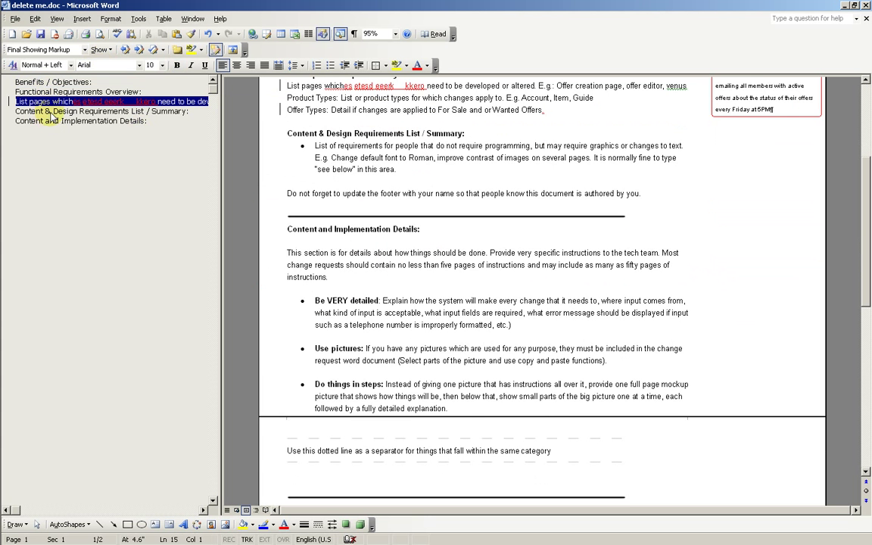
click(51, 112)
click(54, 122)
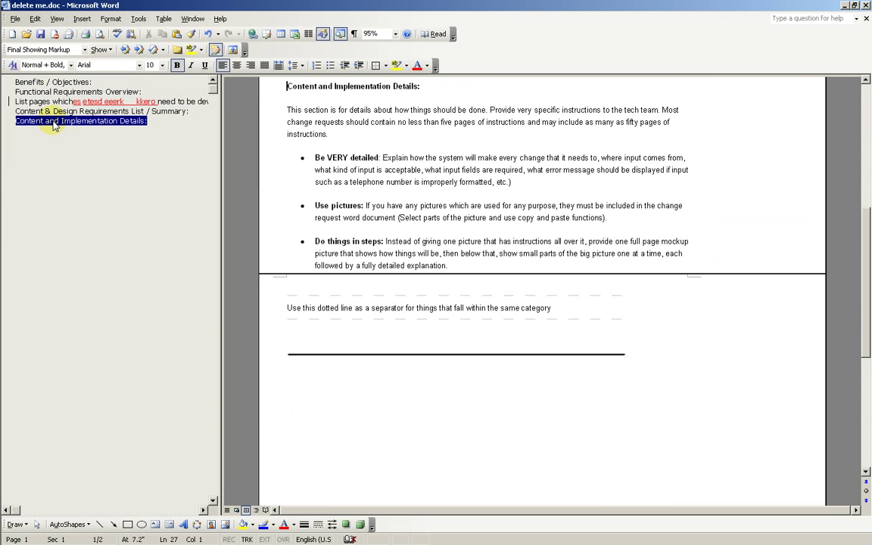
click(51, 111)
click(48, 101)
click(54, 91)
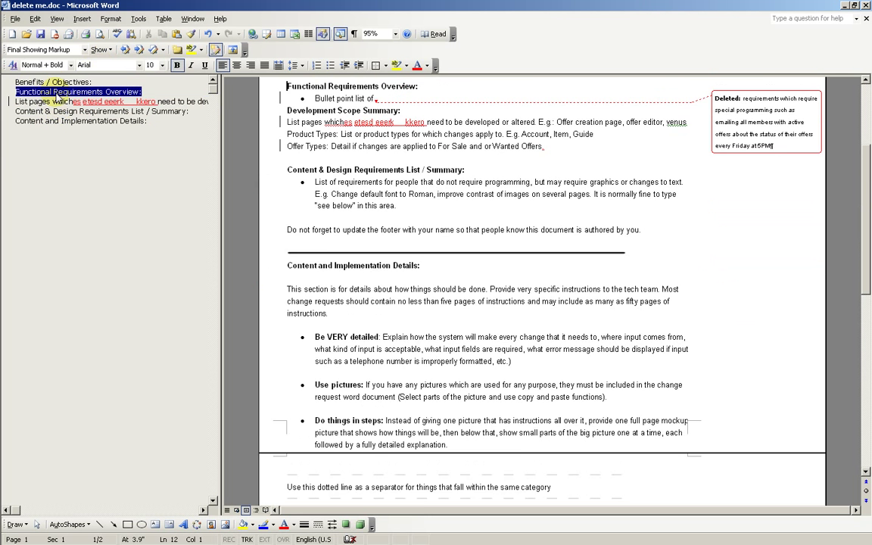
click(50, 82)
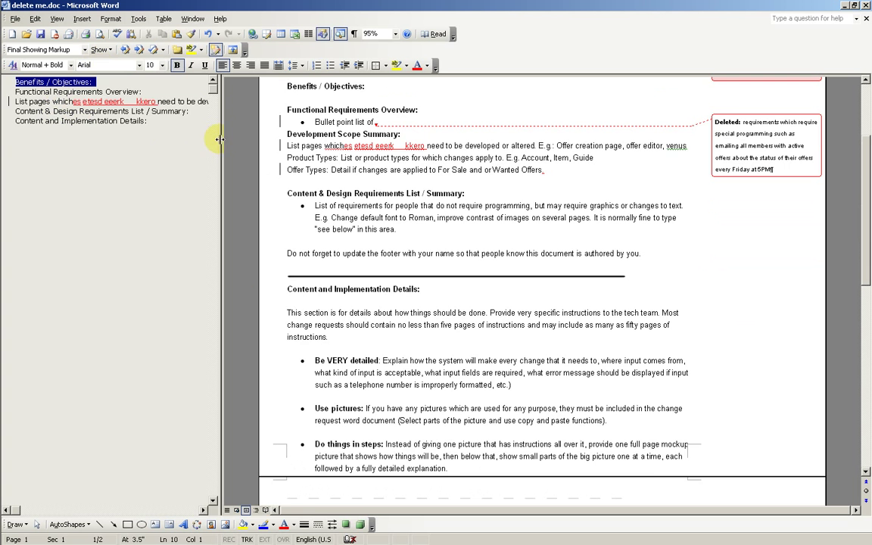
Narrow the Document Map pane and return to the "View > Document Map" instruction near the beginning of the document.
drag(219, 138, 168, 138)
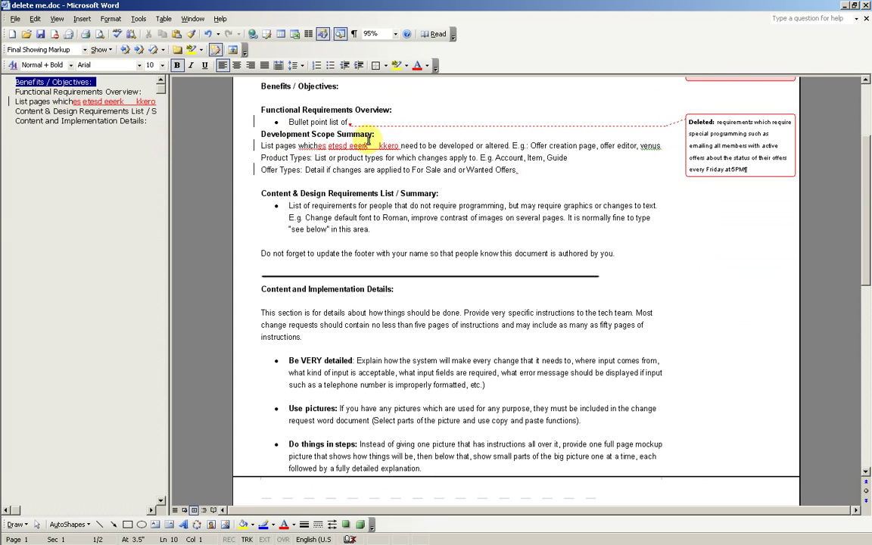
mouse_move(369, 140)
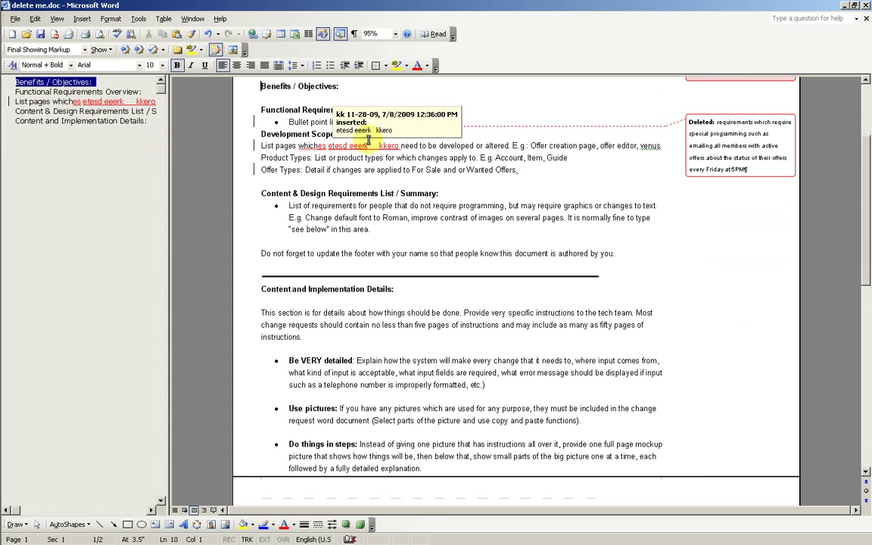
key(ctrl+Home)
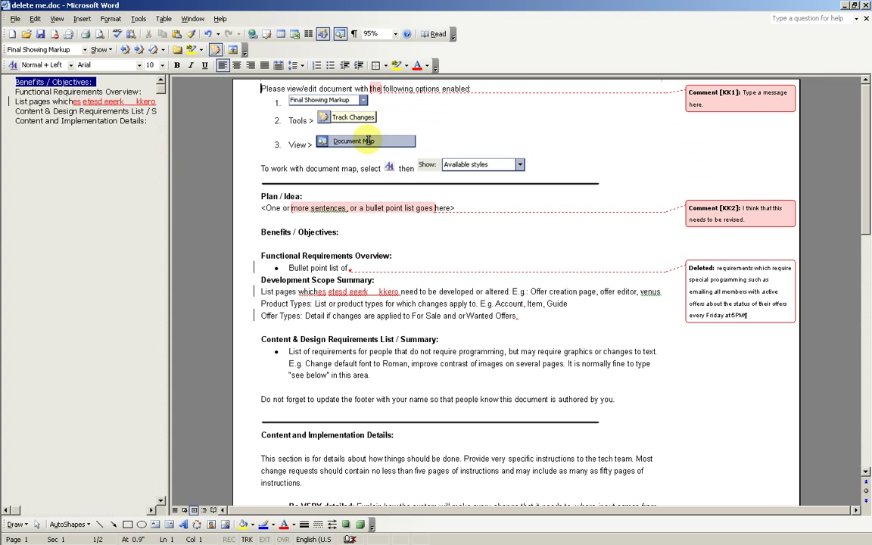
click(368, 141)
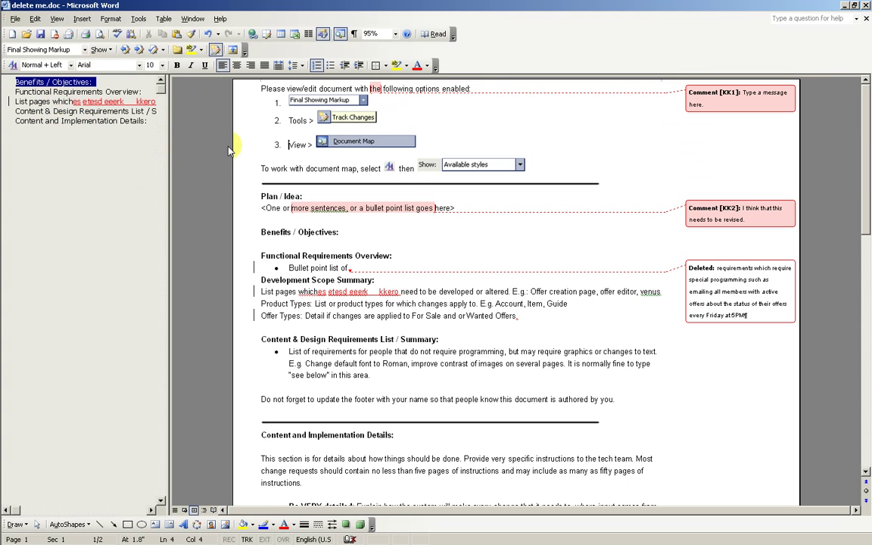
Show the Styles and Formatting pane, apply the Normal style to the entire document, and deselect the text.
click(13, 65)
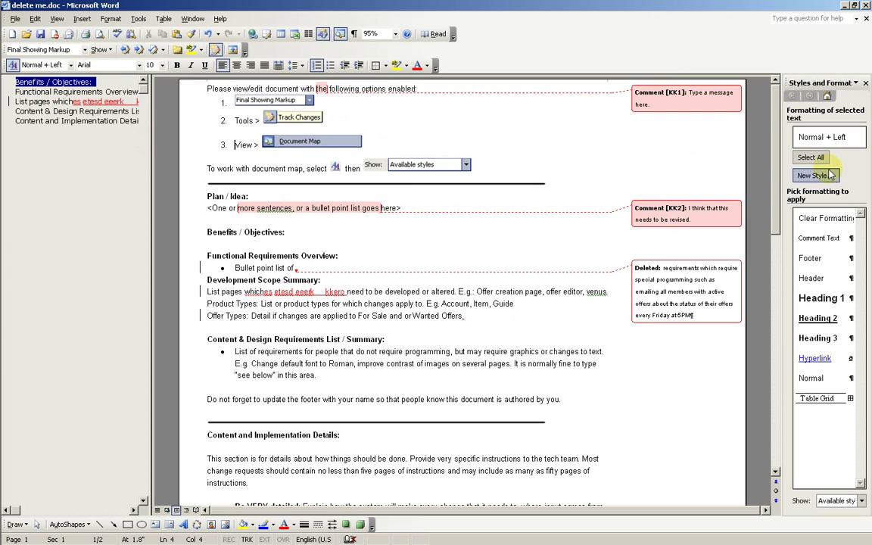
click(323, 198)
key(ctrl+a)
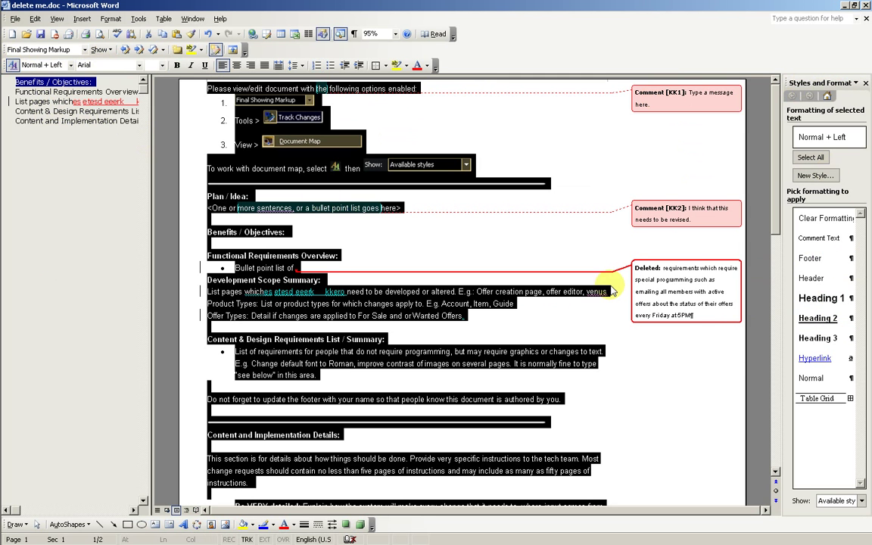
click(812, 378)
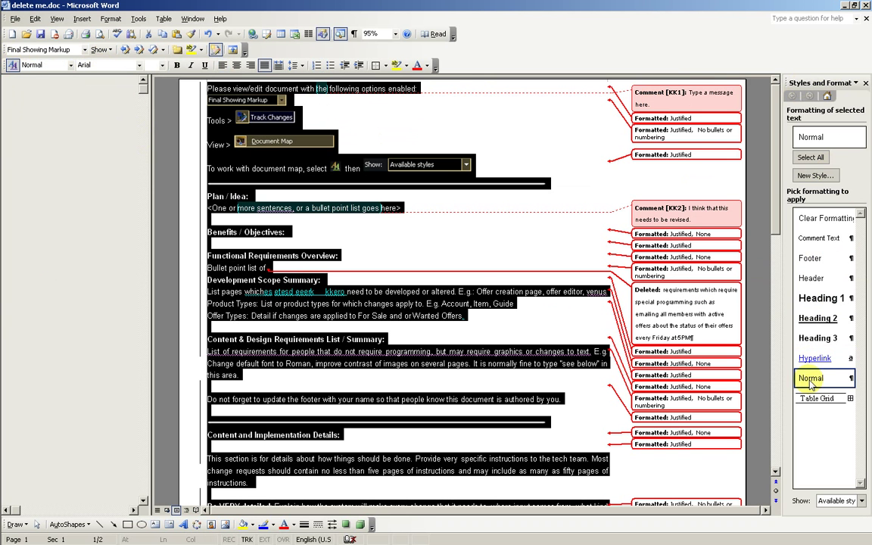
click(452, 239)
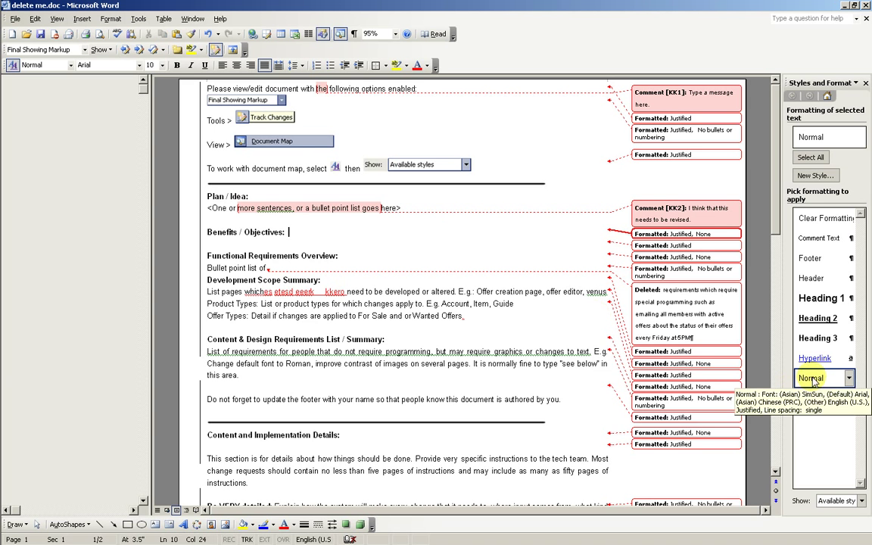
click(386, 244)
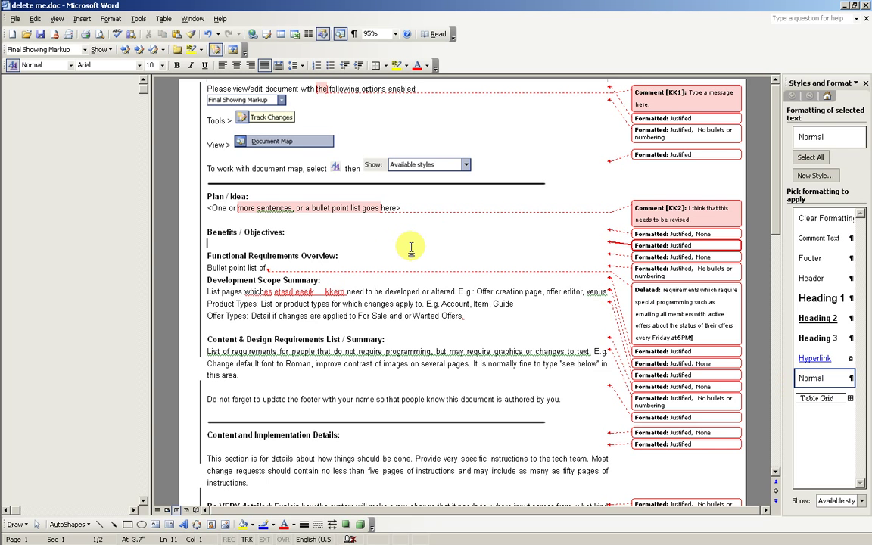
Examine the tracked formatting and deletion balloons one by one, from the opening instructions down to Content and Implementation Details.
click(644, 122)
click(643, 134)
click(644, 156)
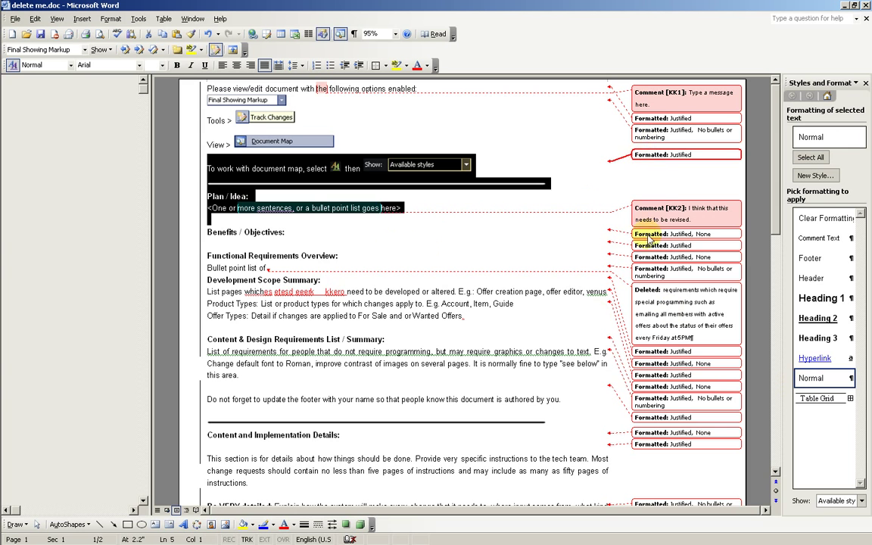
click(649, 235)
click(649, 246)
click(649, 258)
click(648, 271)
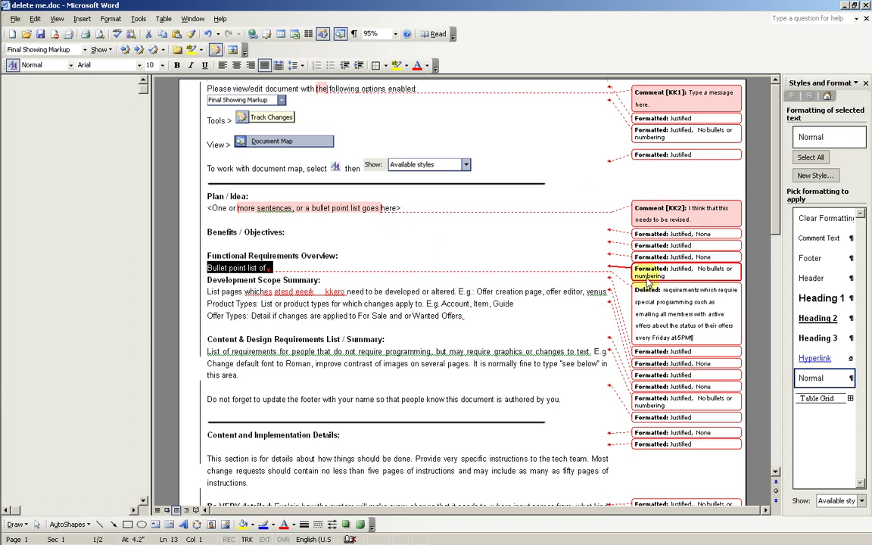
click(647, 295)
click(645, 353)
click(645, 365)
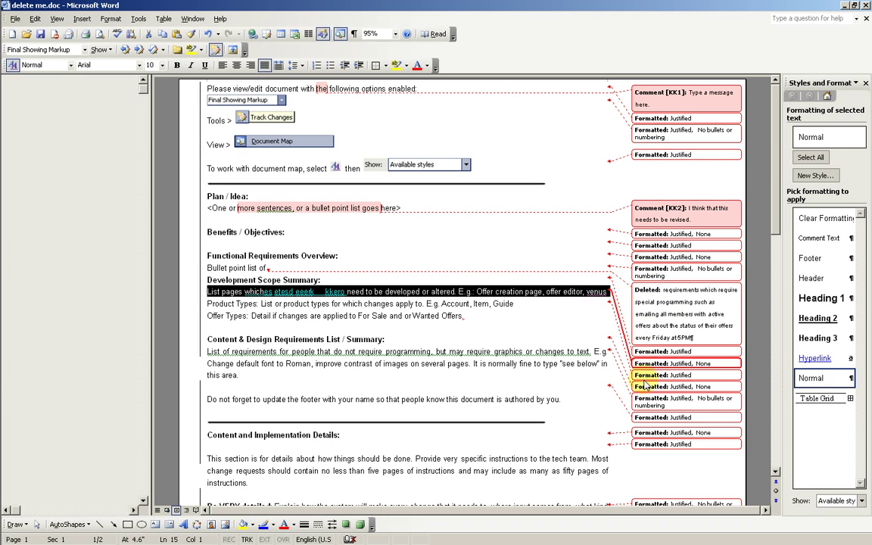
click(644, 386)
click(646, 401)
click(647, 420)
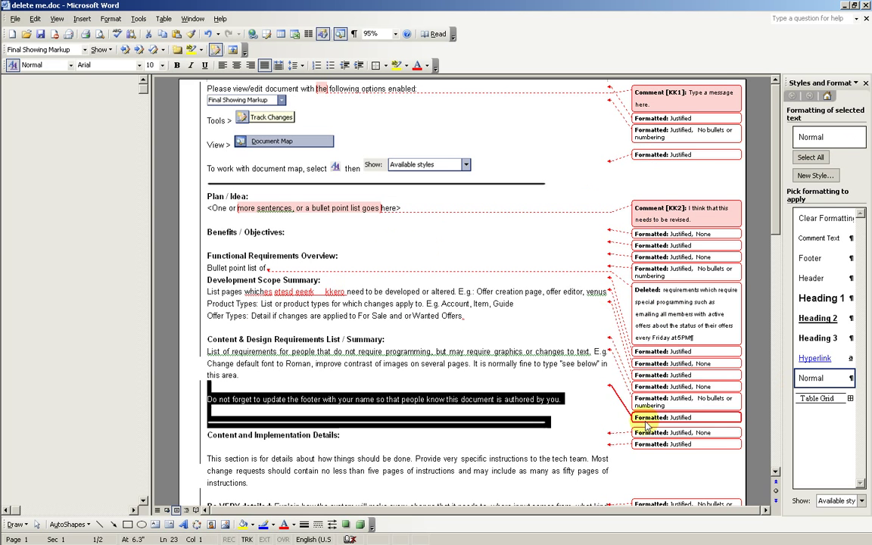
click(648, 433)
click(647, 444)
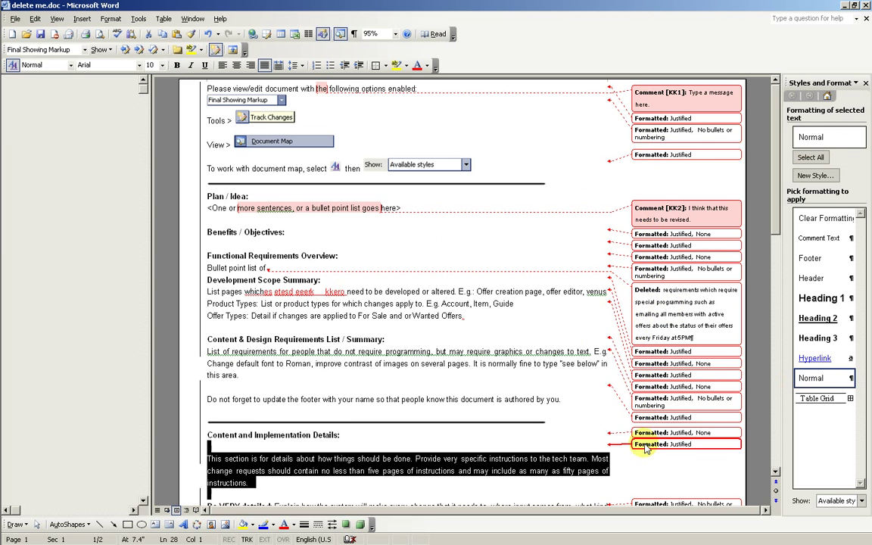
Undo the Normal style applied to the entire document and deselect the text.
click(481, 306)
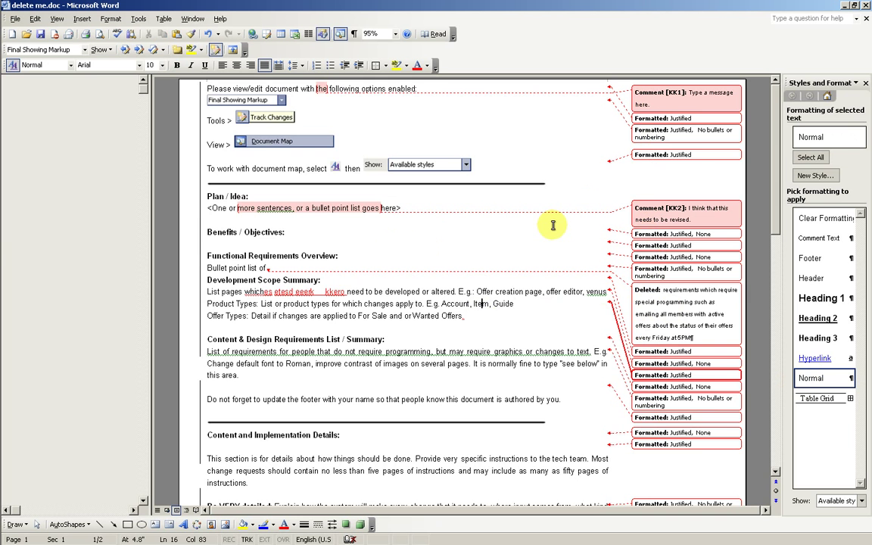
key(ctrl+a)
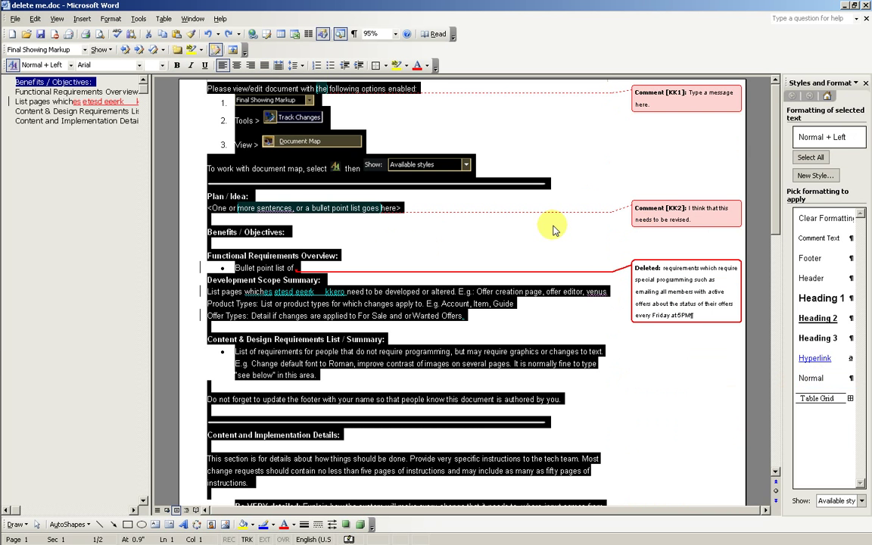
click(532, 303)
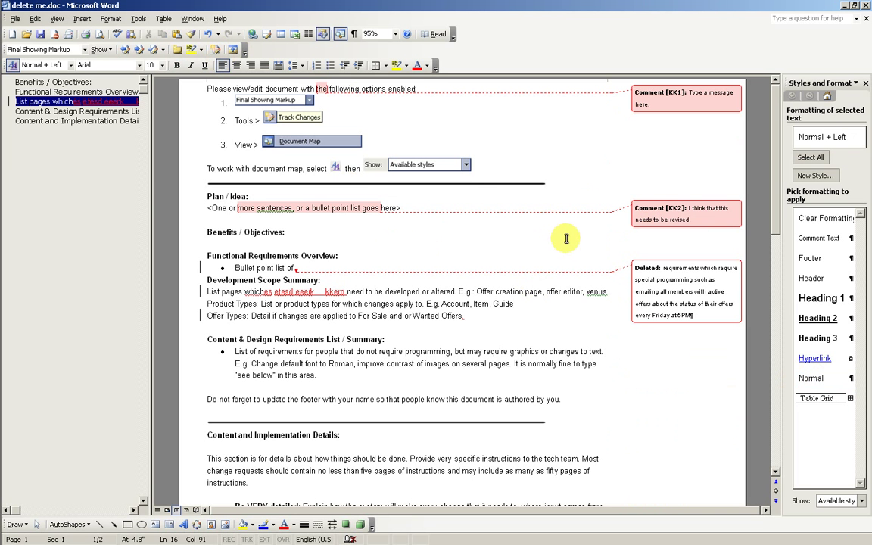
Try applying the Normal style to the entire document with Track Changes on, and undo it.
key(ctrl+shift+e)
key(ctrl+a)
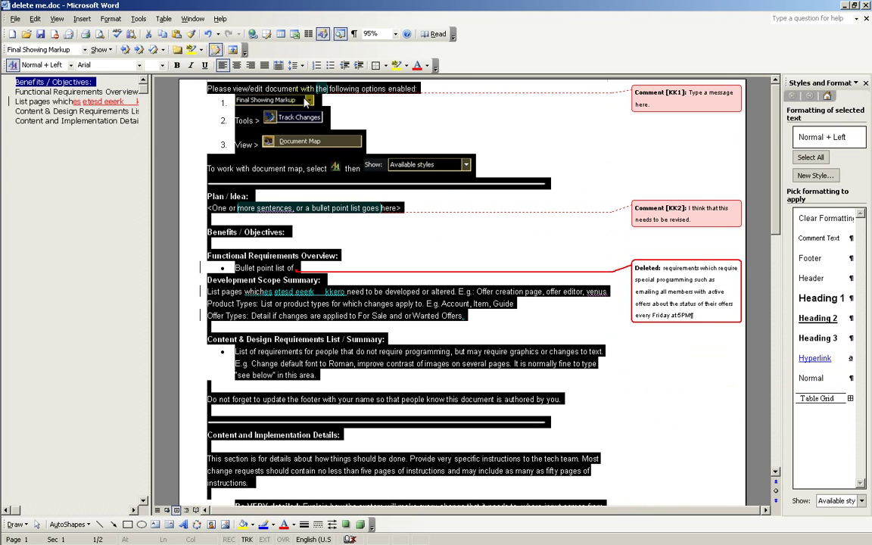
click(821, 378)
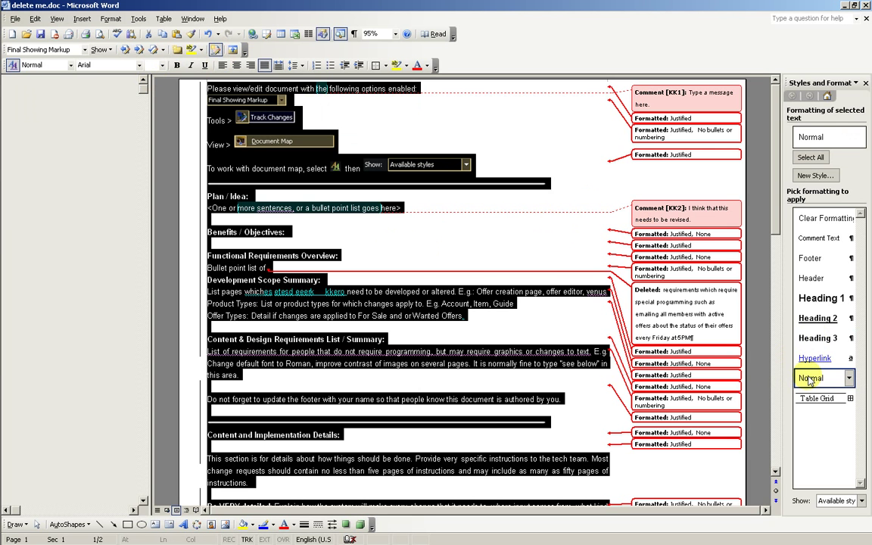
key(ctrl+z)
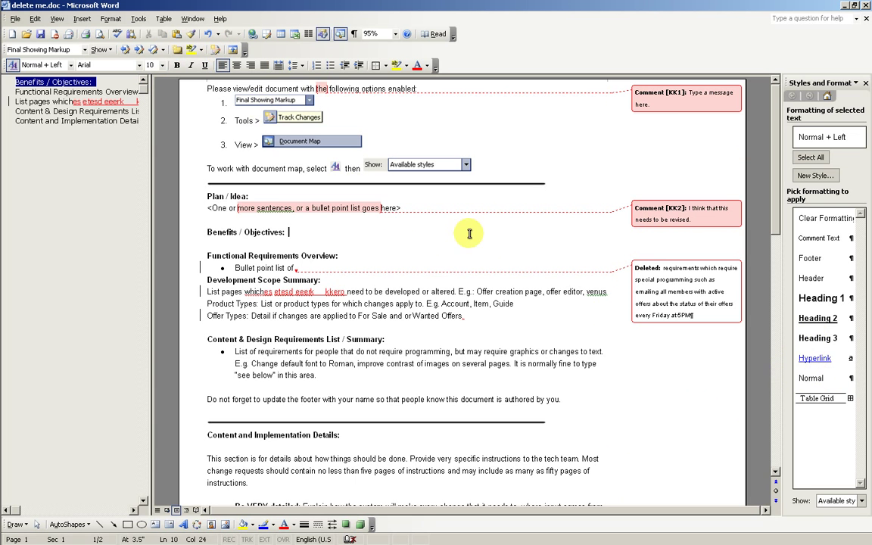
Apply the Normal style to the entire document with Track Changes off, and turn Track Changes back on.
key(ctrl+a)
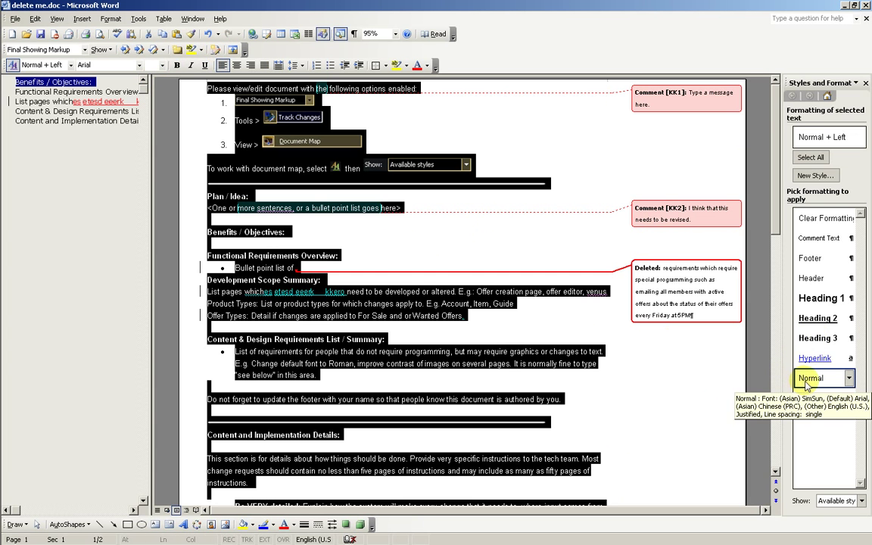
click(809, 380)
click(389, 233)
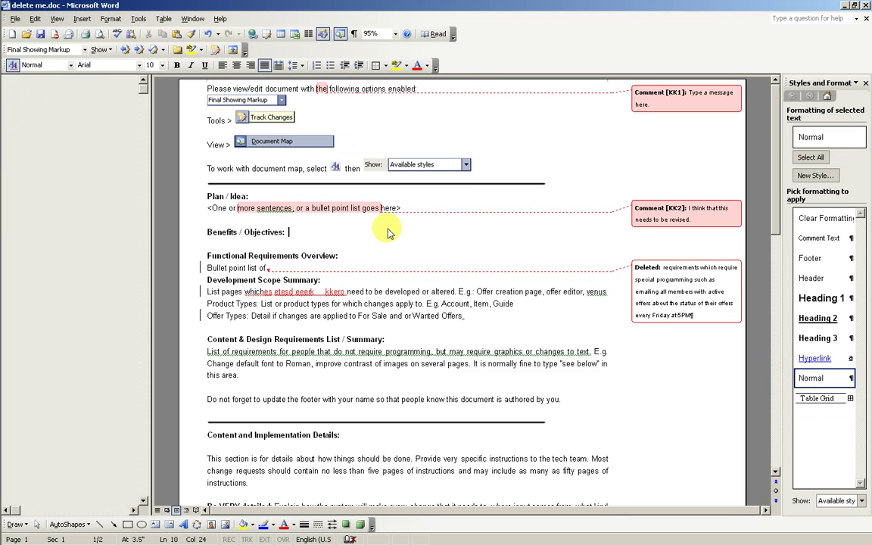
key(Down)
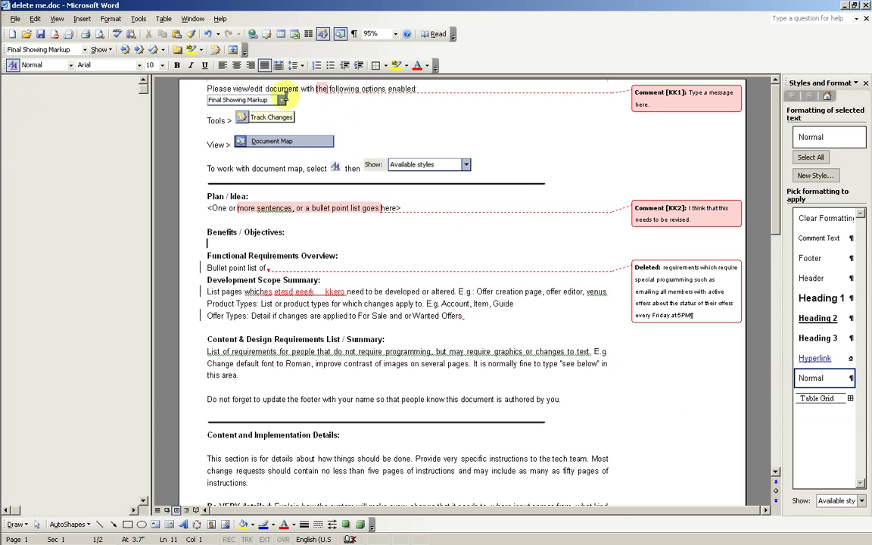
click(215, 51)
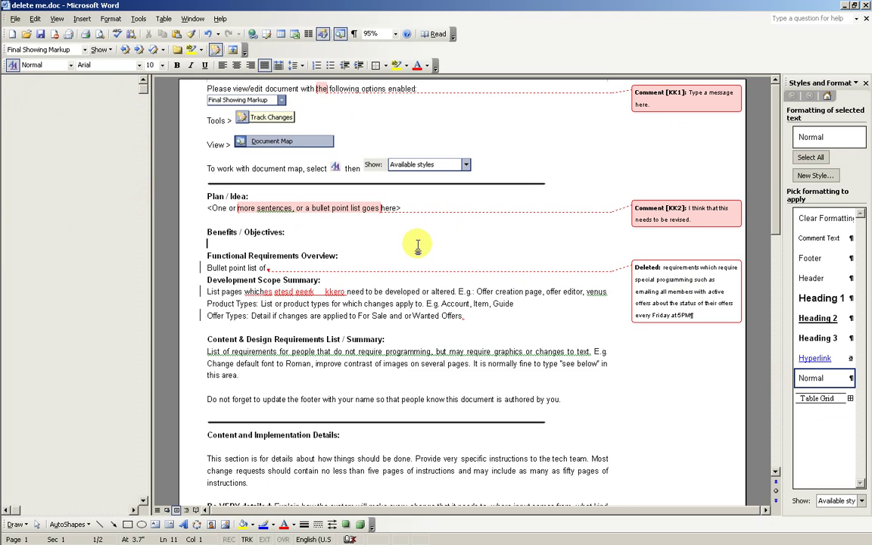
click(365, 303)
scroll(510, 270, down, 2)
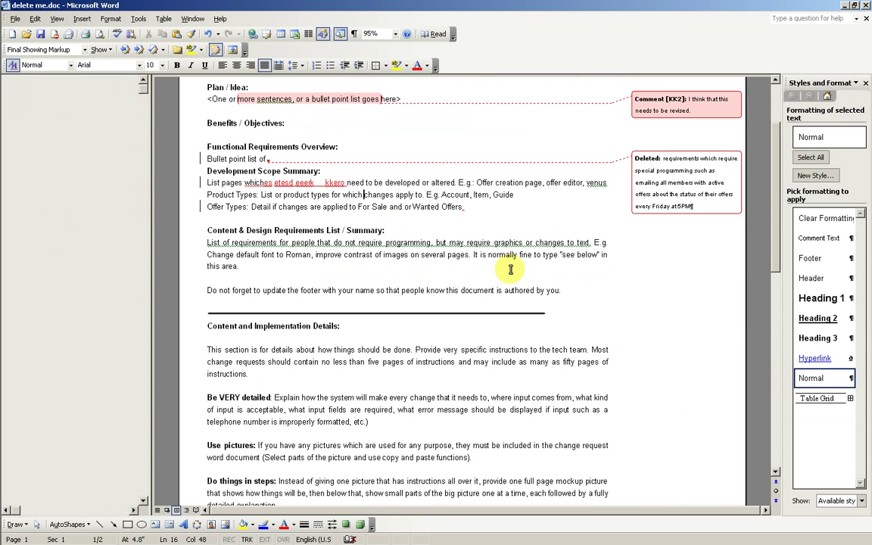
click(252, 290)
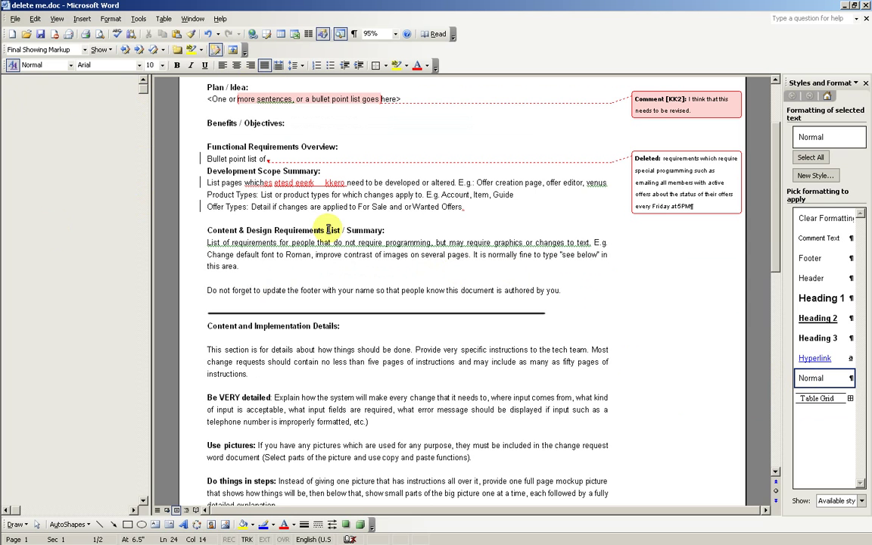
key(shift+Home)
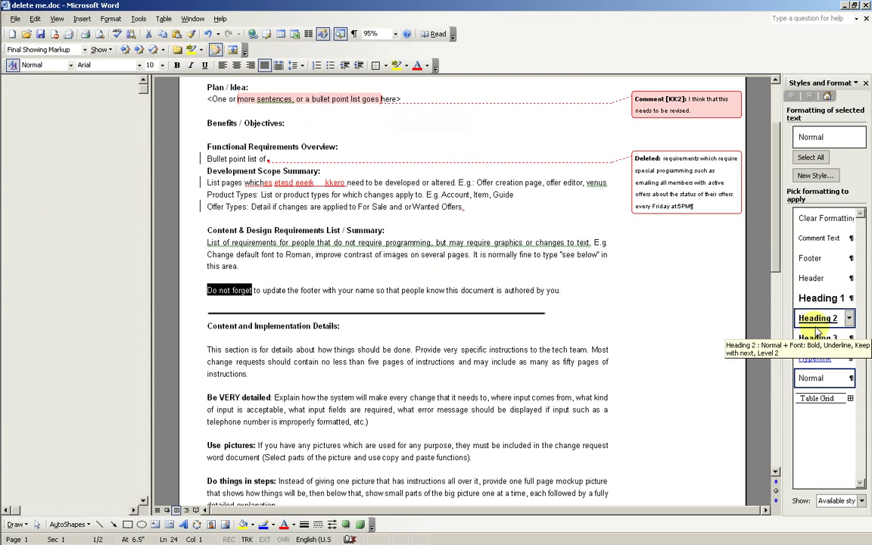
Apply the Heading 1 style to the "Content and Implementation Details:" line and go to its entry in the Document Map.
click(274, 325)
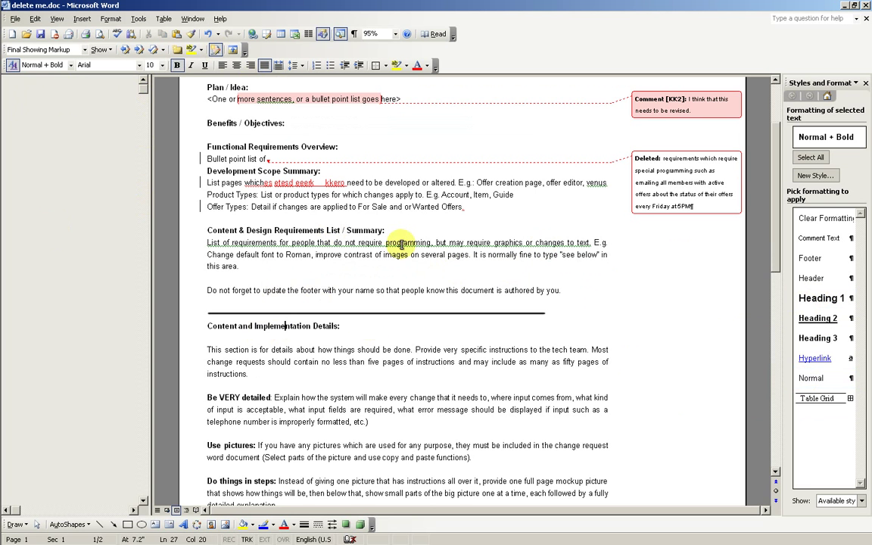
key(Home)
key(shift+Down)
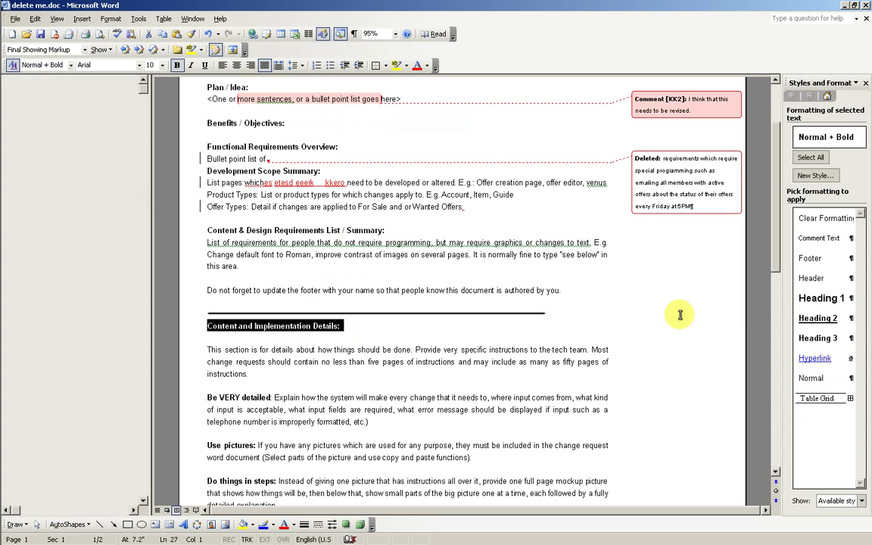
click(821, 298)
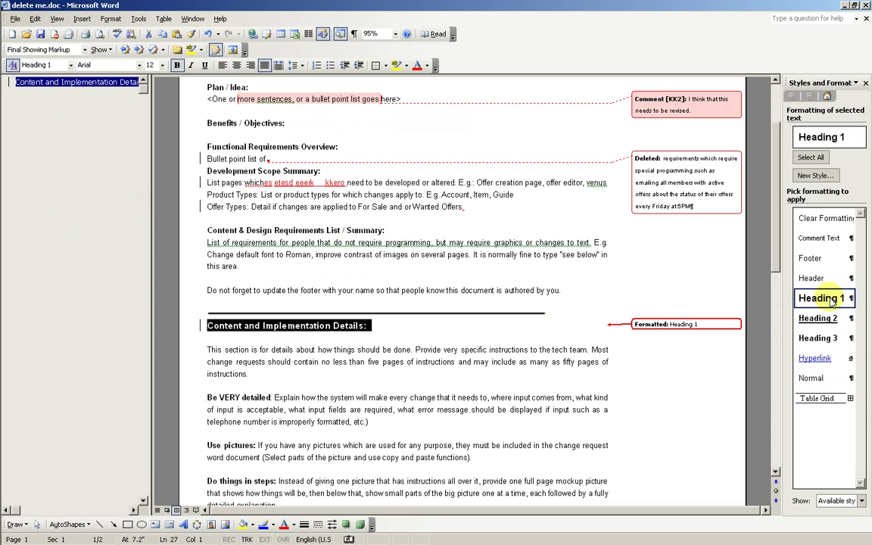
click(390, 327)
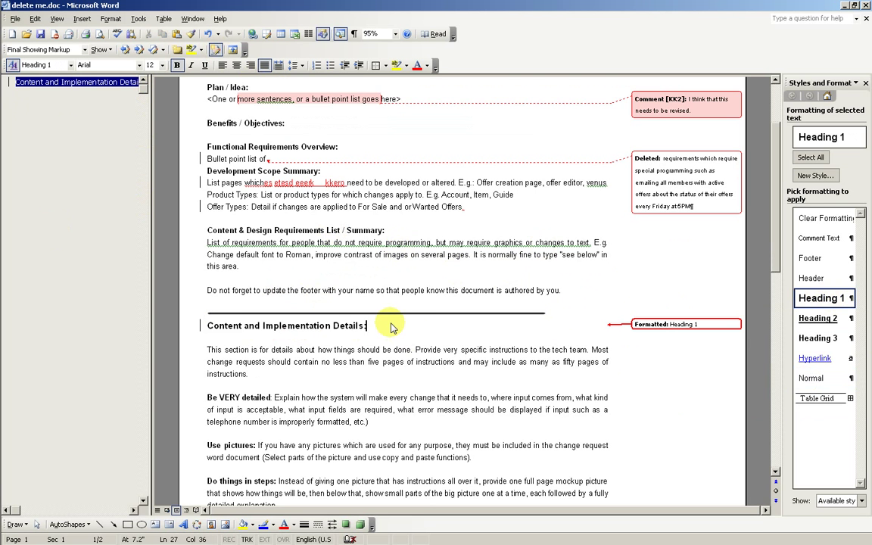
click(64, 87)
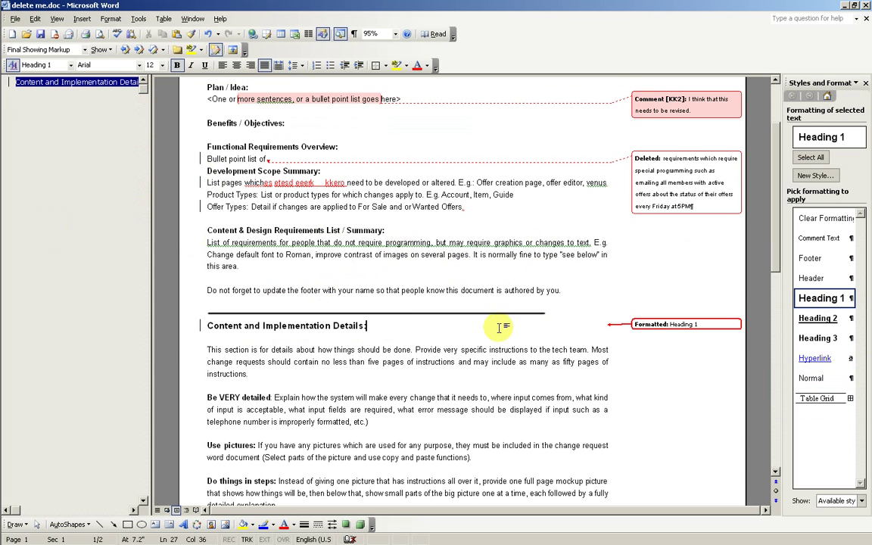
Apply the Heading 2 style to the words "Be VERY detailed" under Content and Implementation Details.
scroll(504, 324, down, 10)
scroll(497, 326, up, 8)
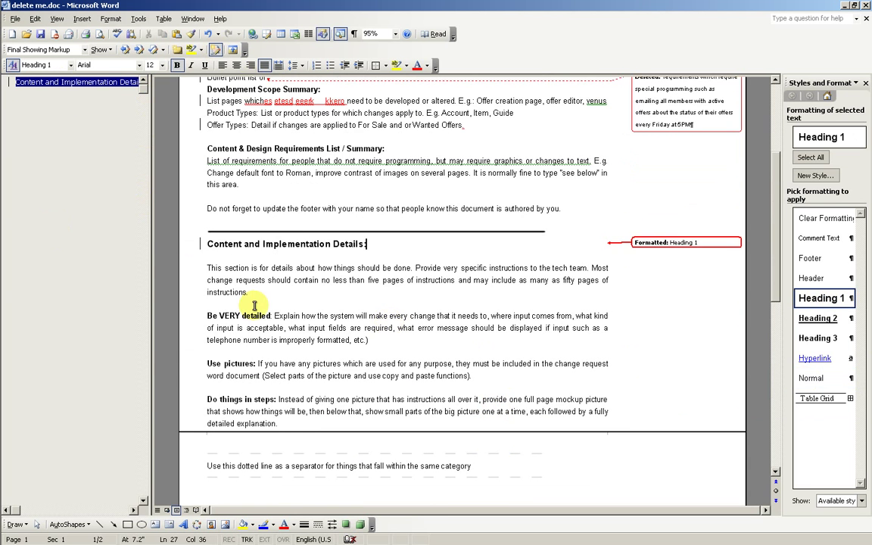
click(269, 316)
key(shift+Home)
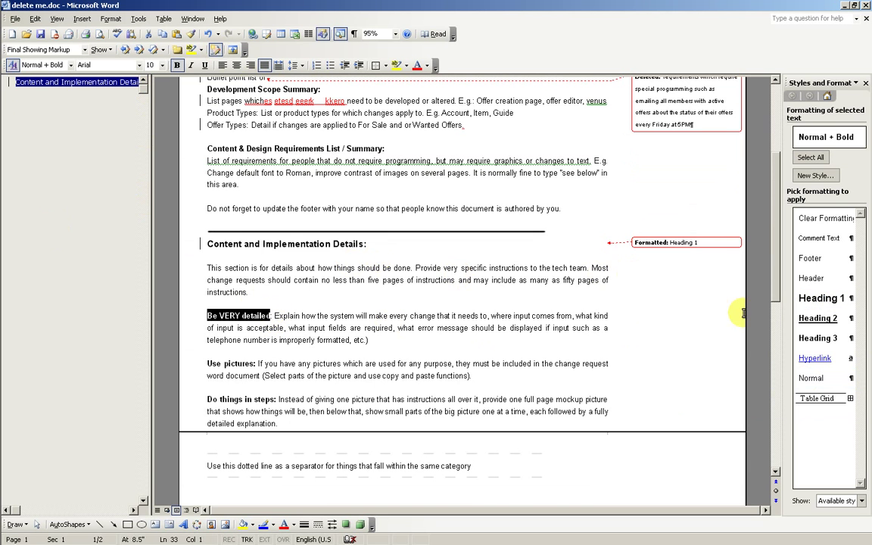
click(817, 318)
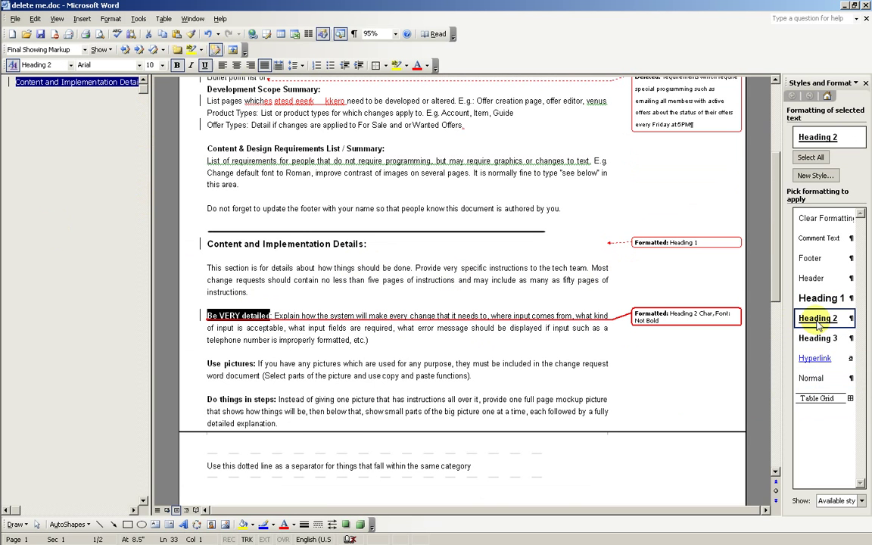